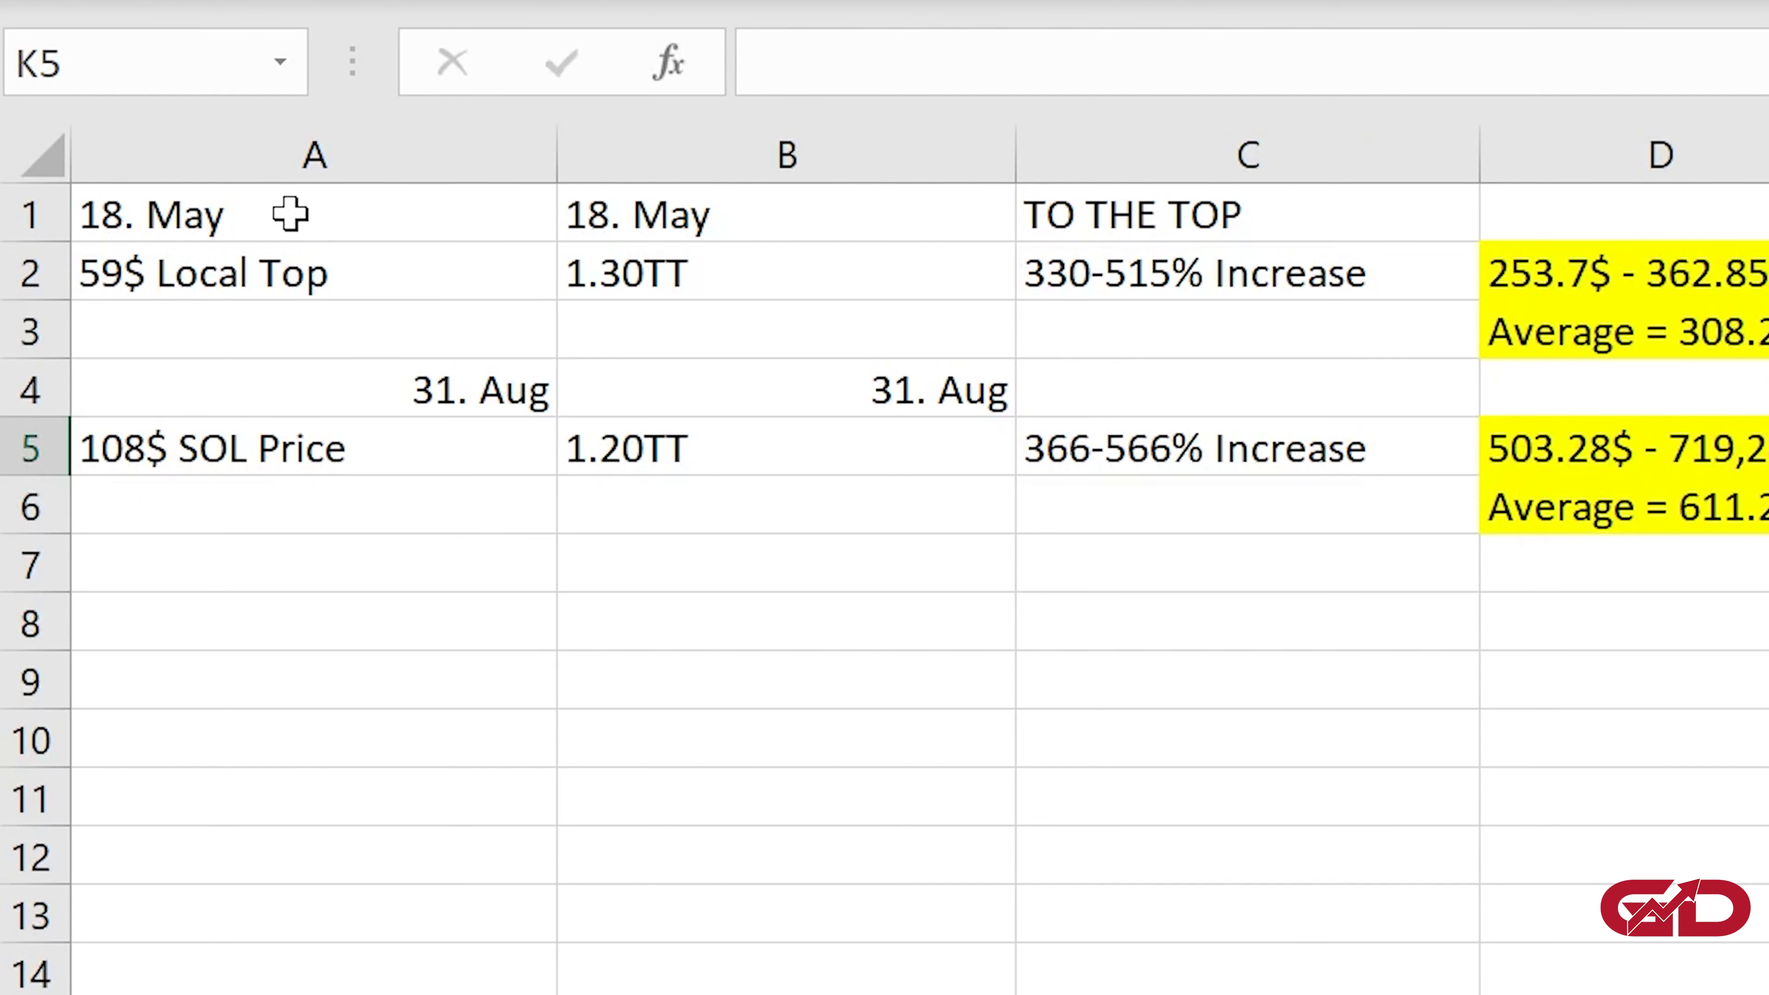
- Inspect the 18. May date in A1, the full date in A4, the 59$ Local Top and B2's 1.30TT market cap
click(230, 208)
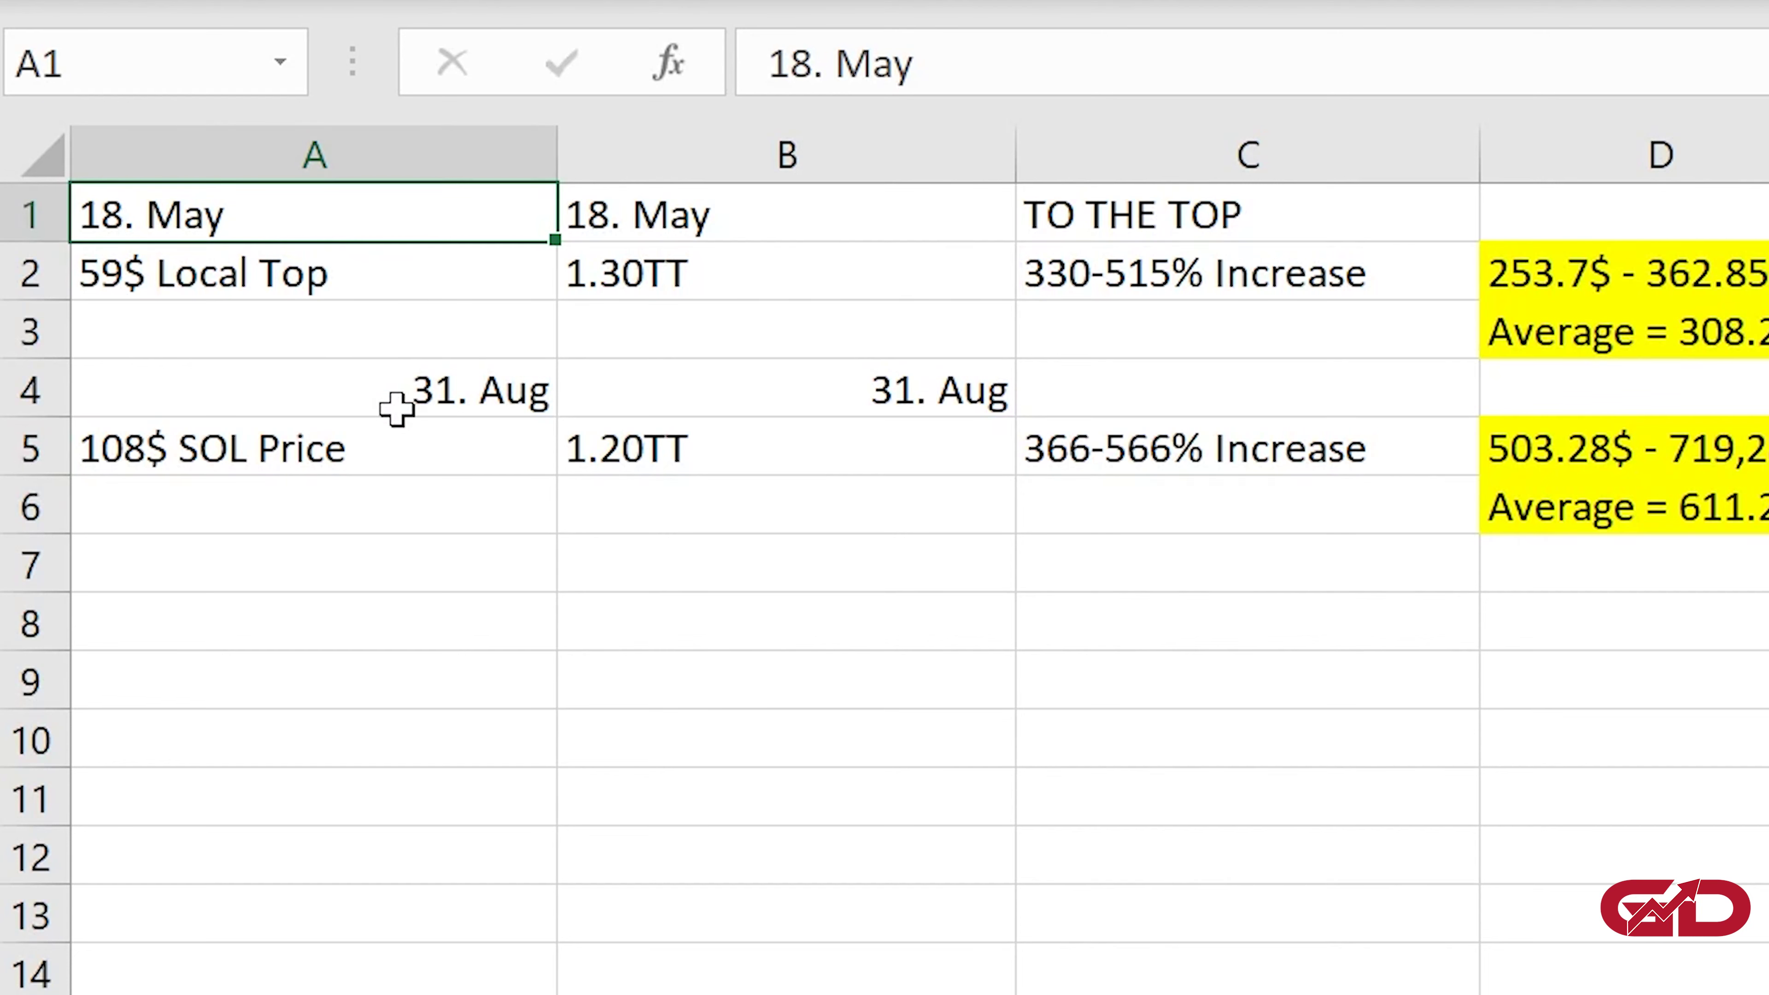
click(361, 389)
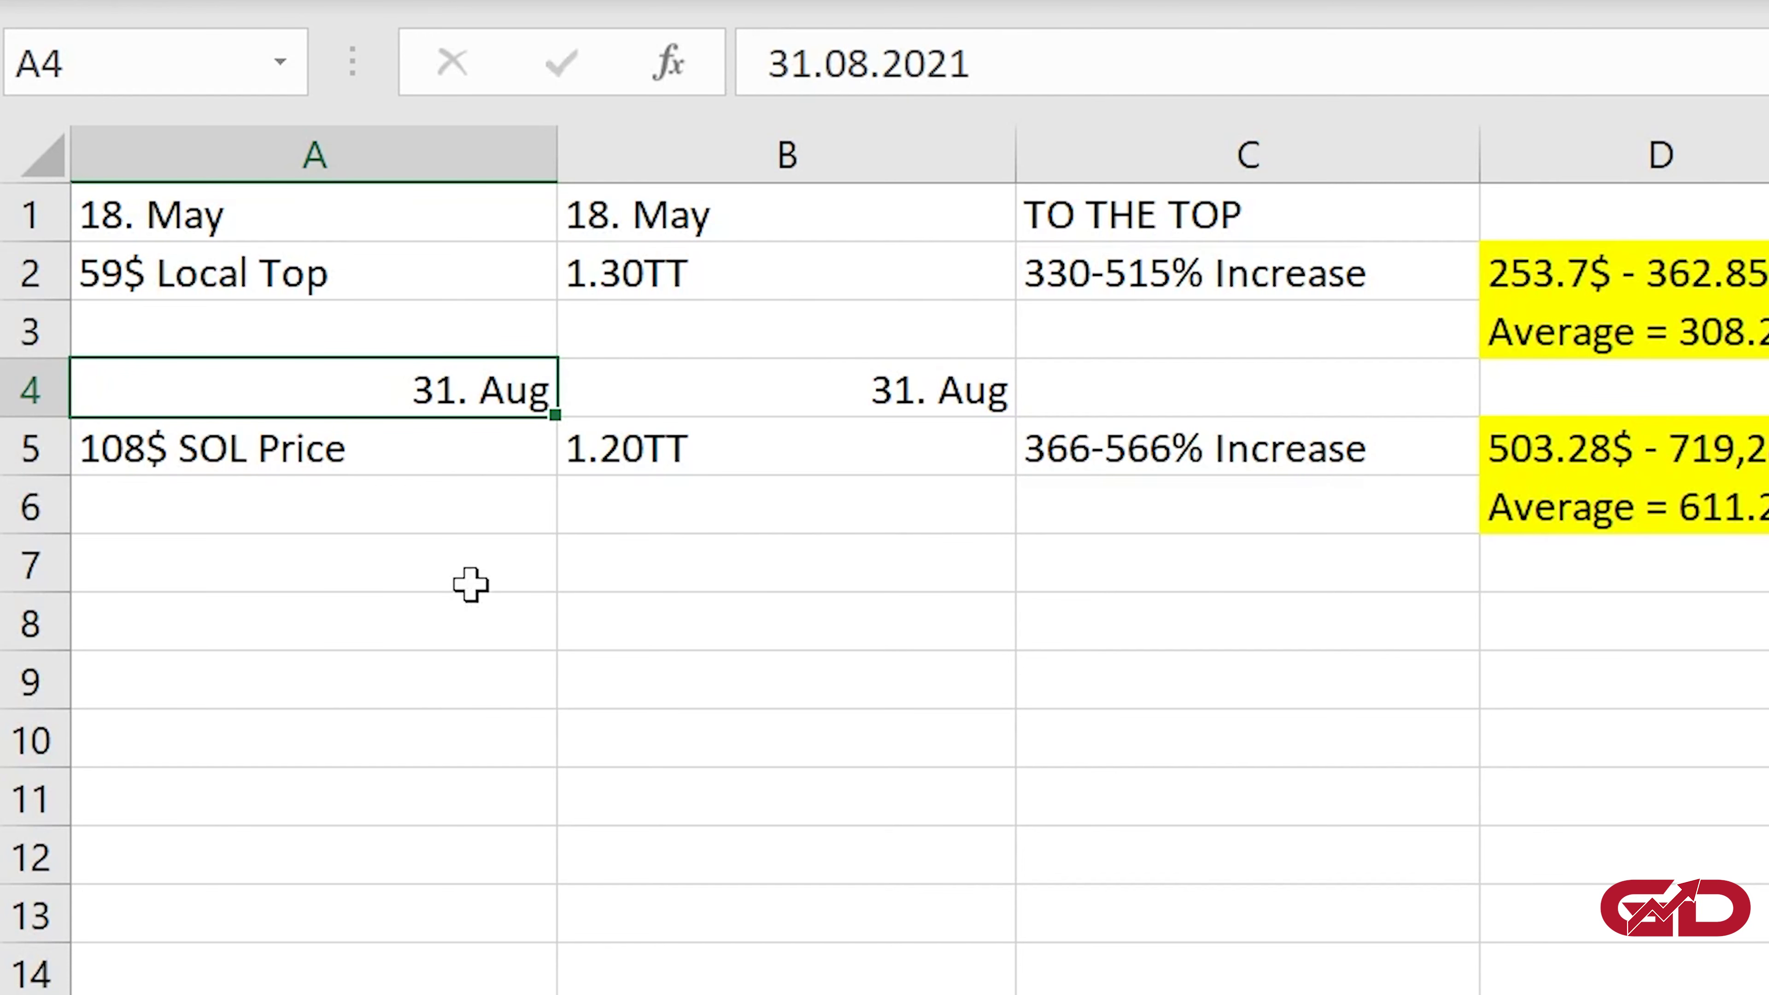
click(233, 209)
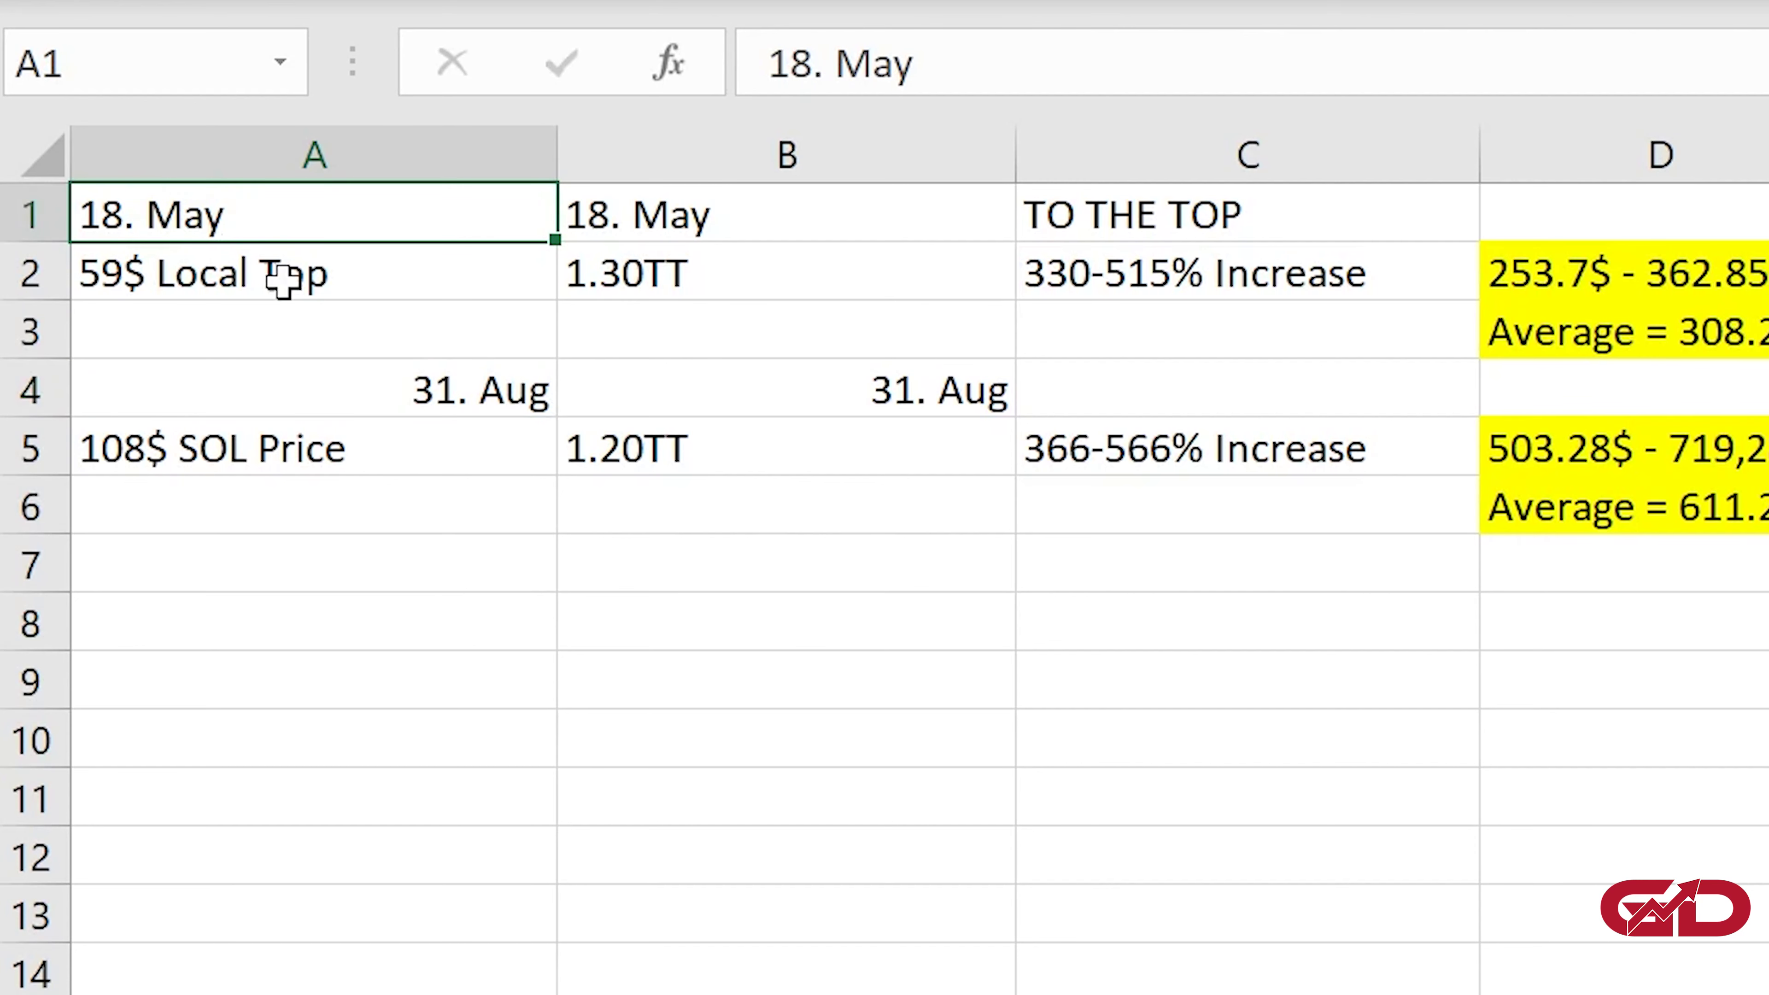
click(228, 259)
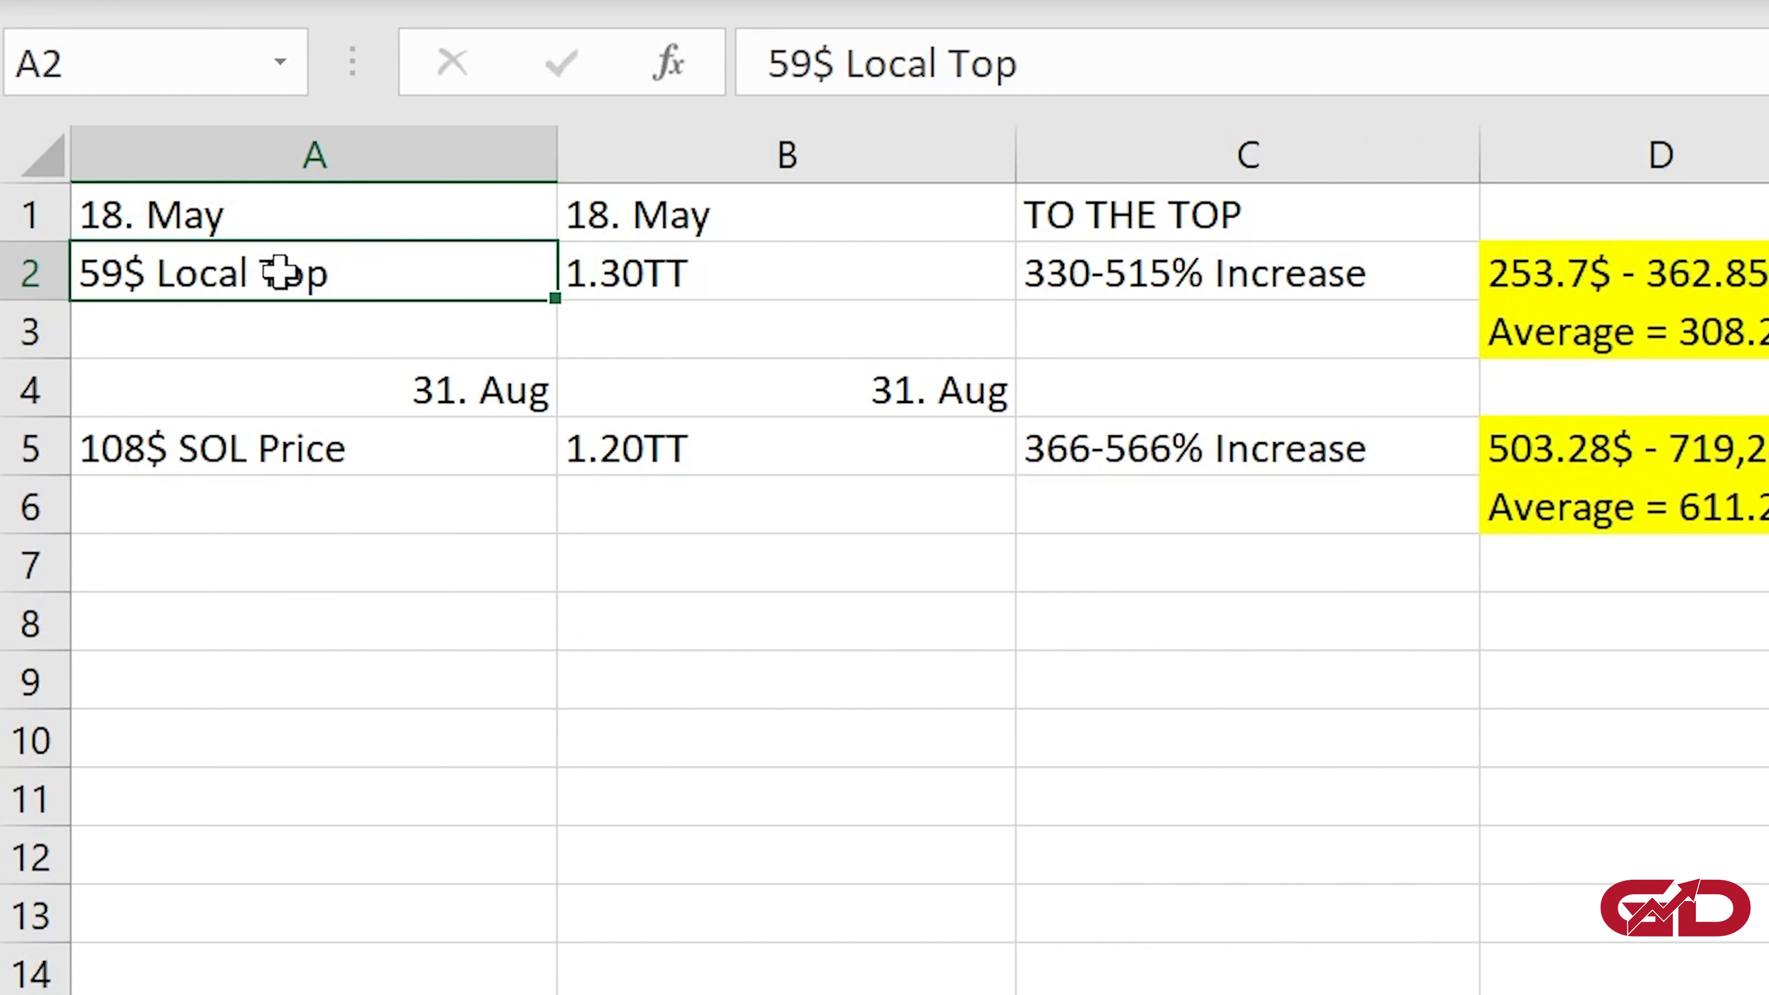
click(716, 279)
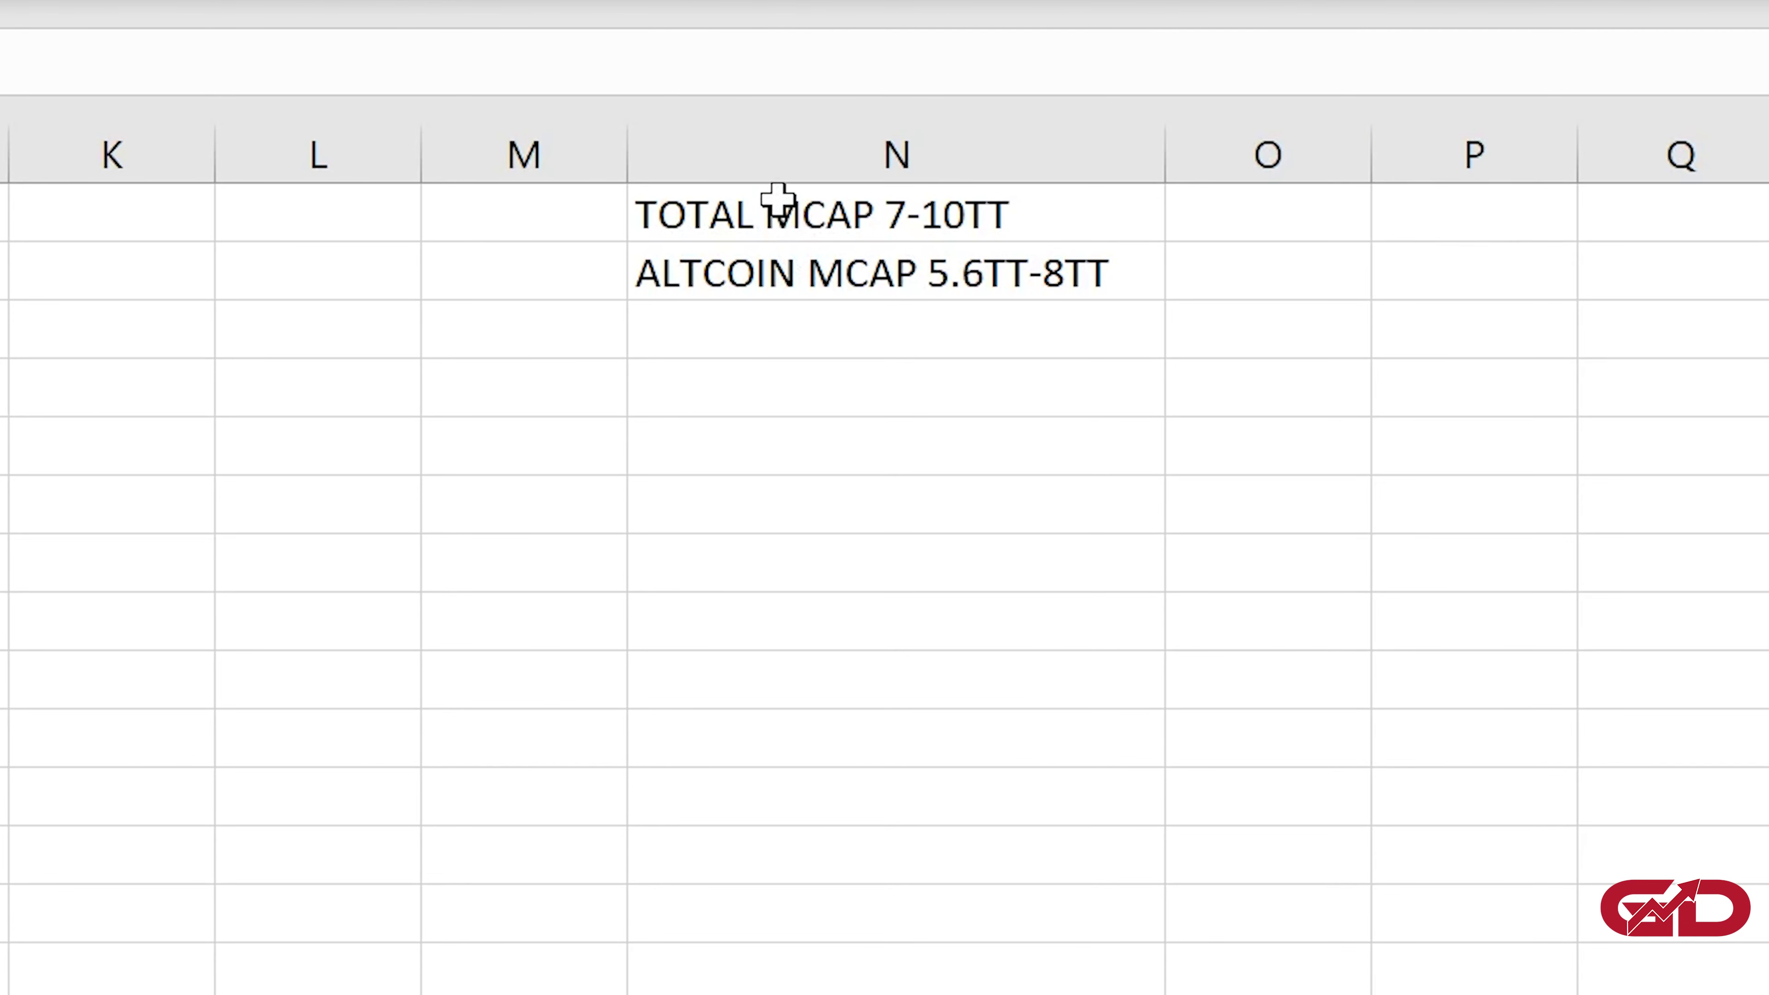
- Highlight both column N market-cap notes, then single out the ALTCOIN MCAP 5.6TT-8TT note
drag(778, 198, 783, 253)
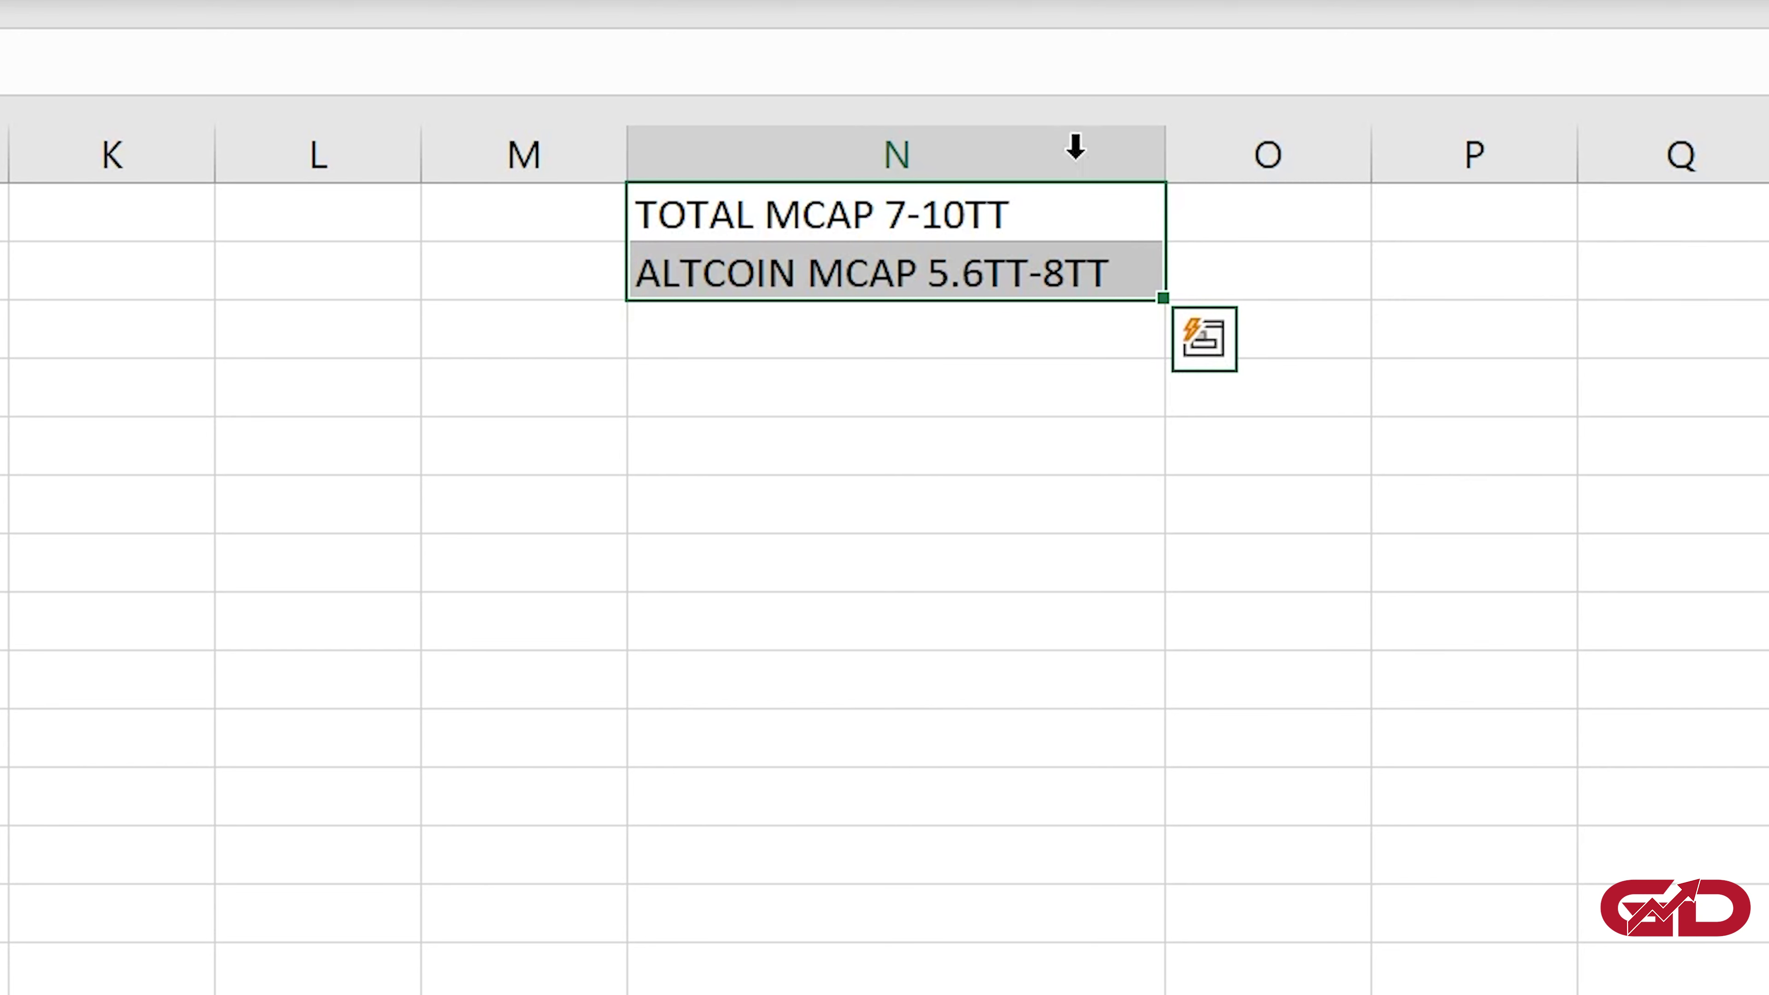
click(914, 408)
click(846, 272)
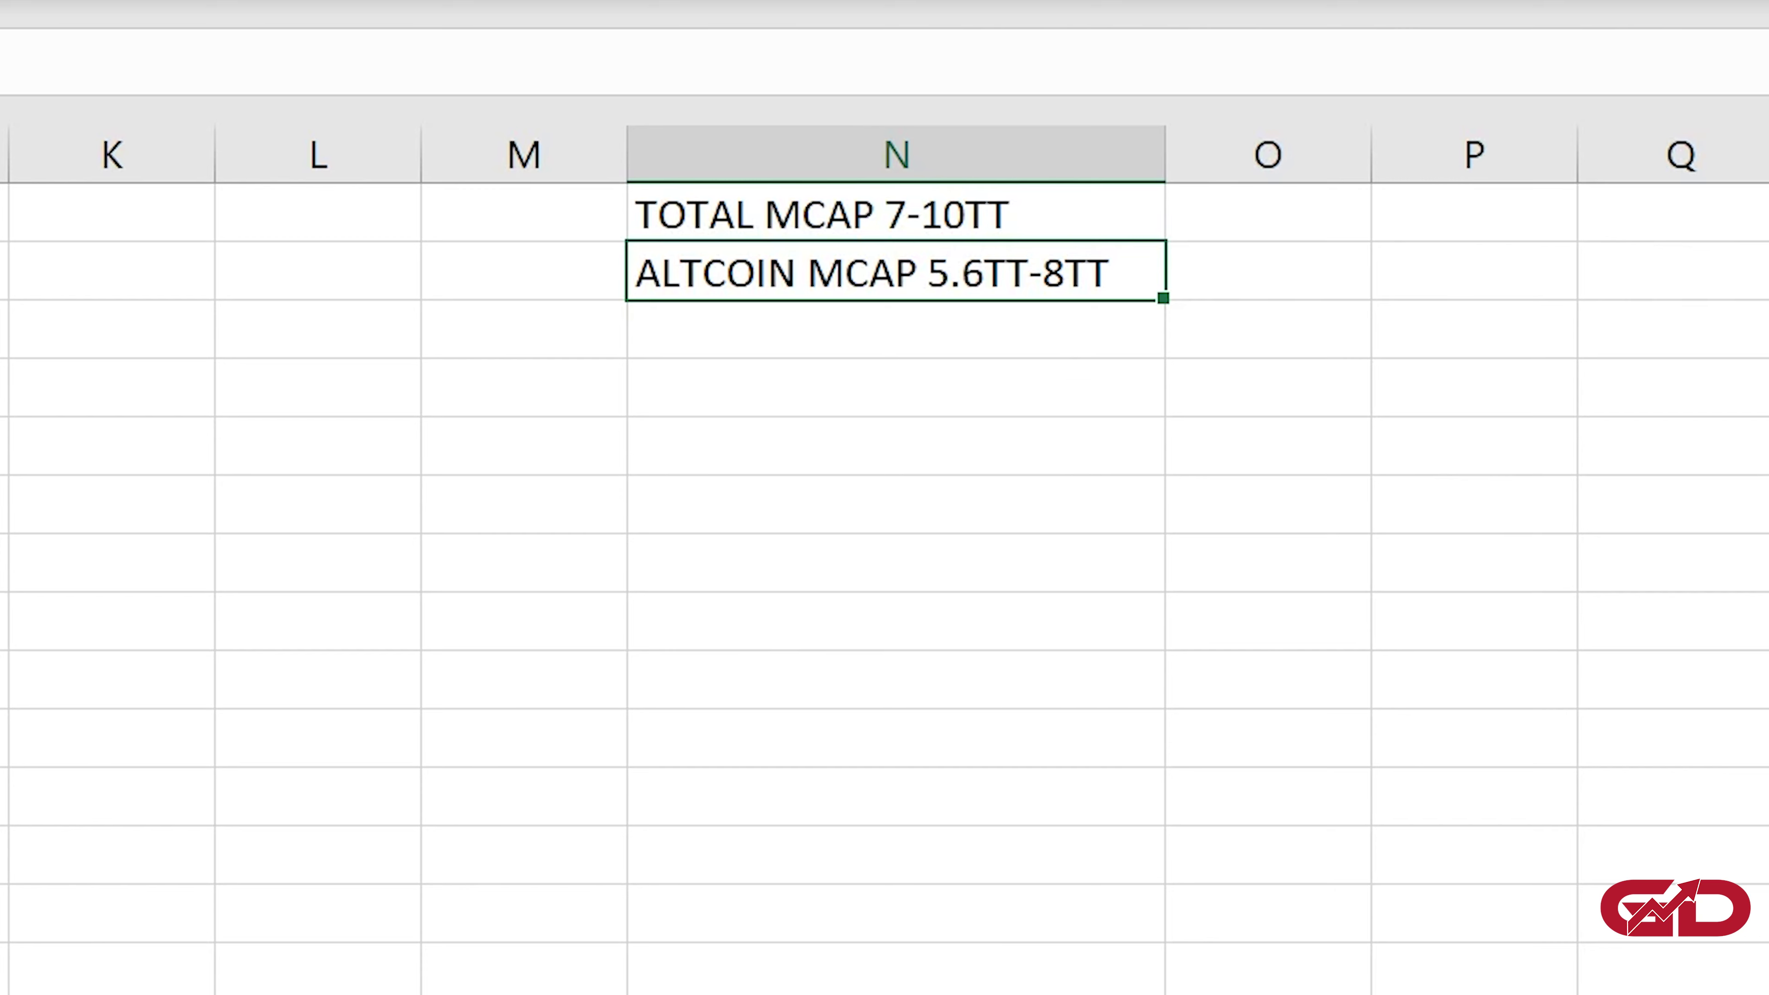
click(728, 284)
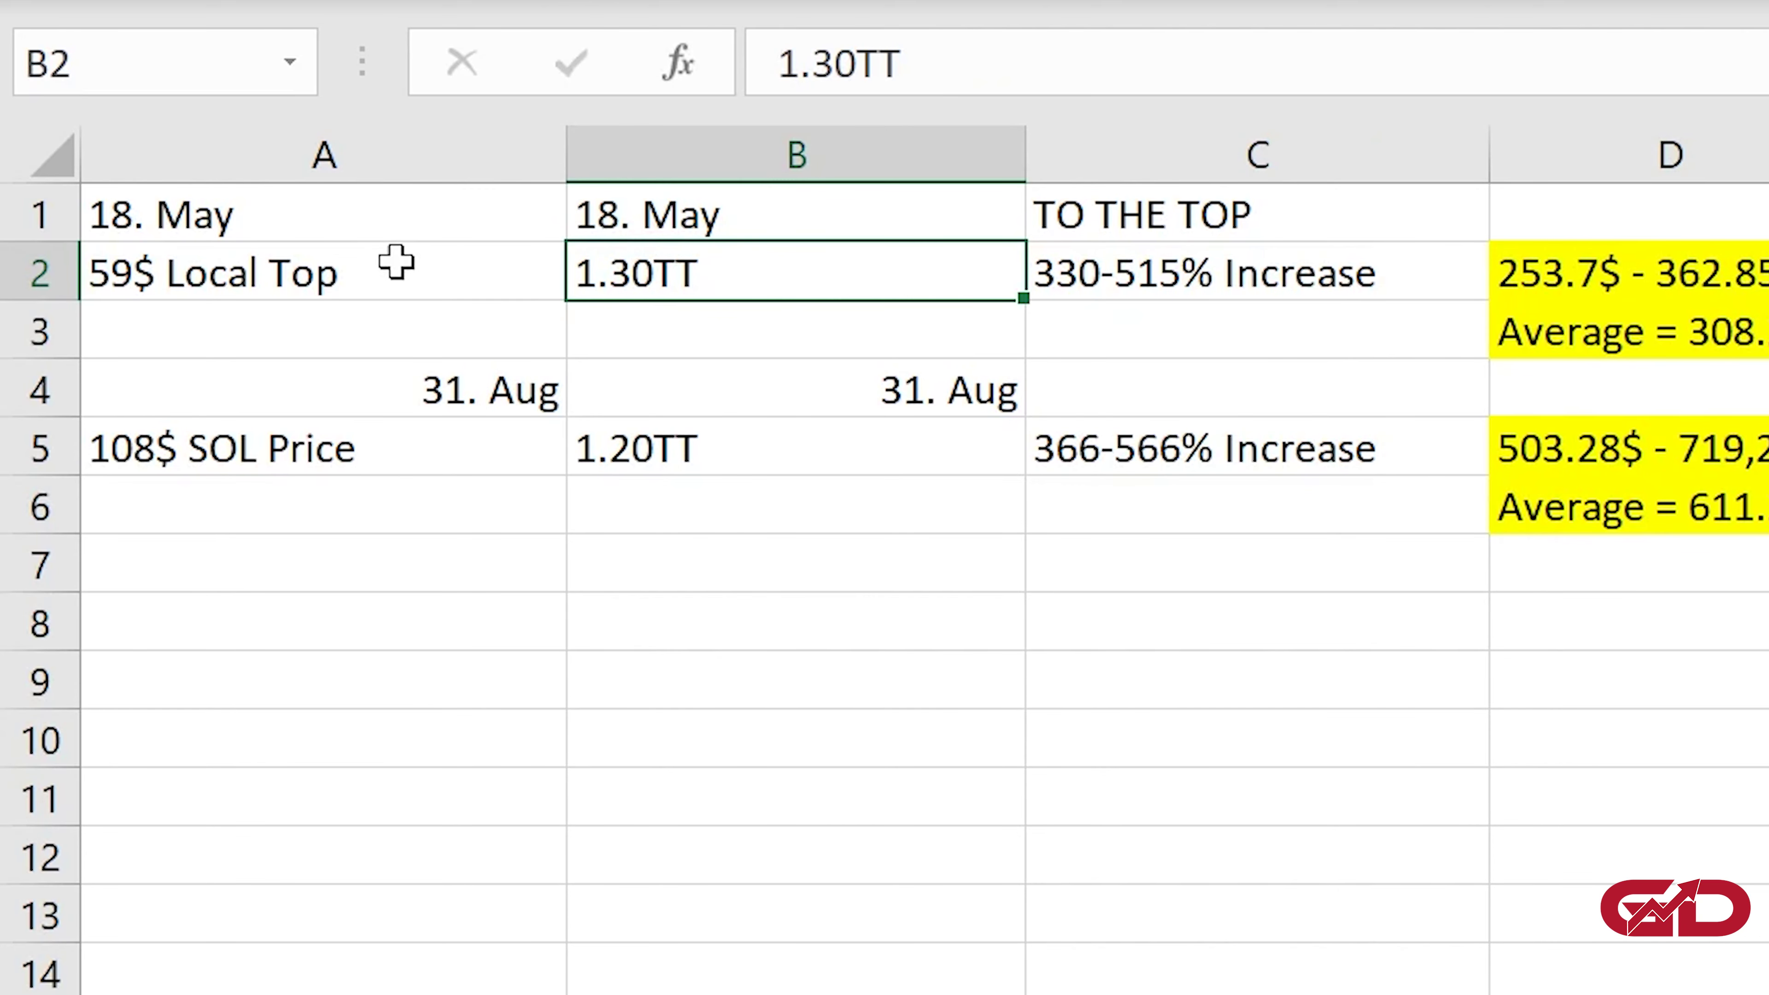
click(367, 316)
click(382, 272)
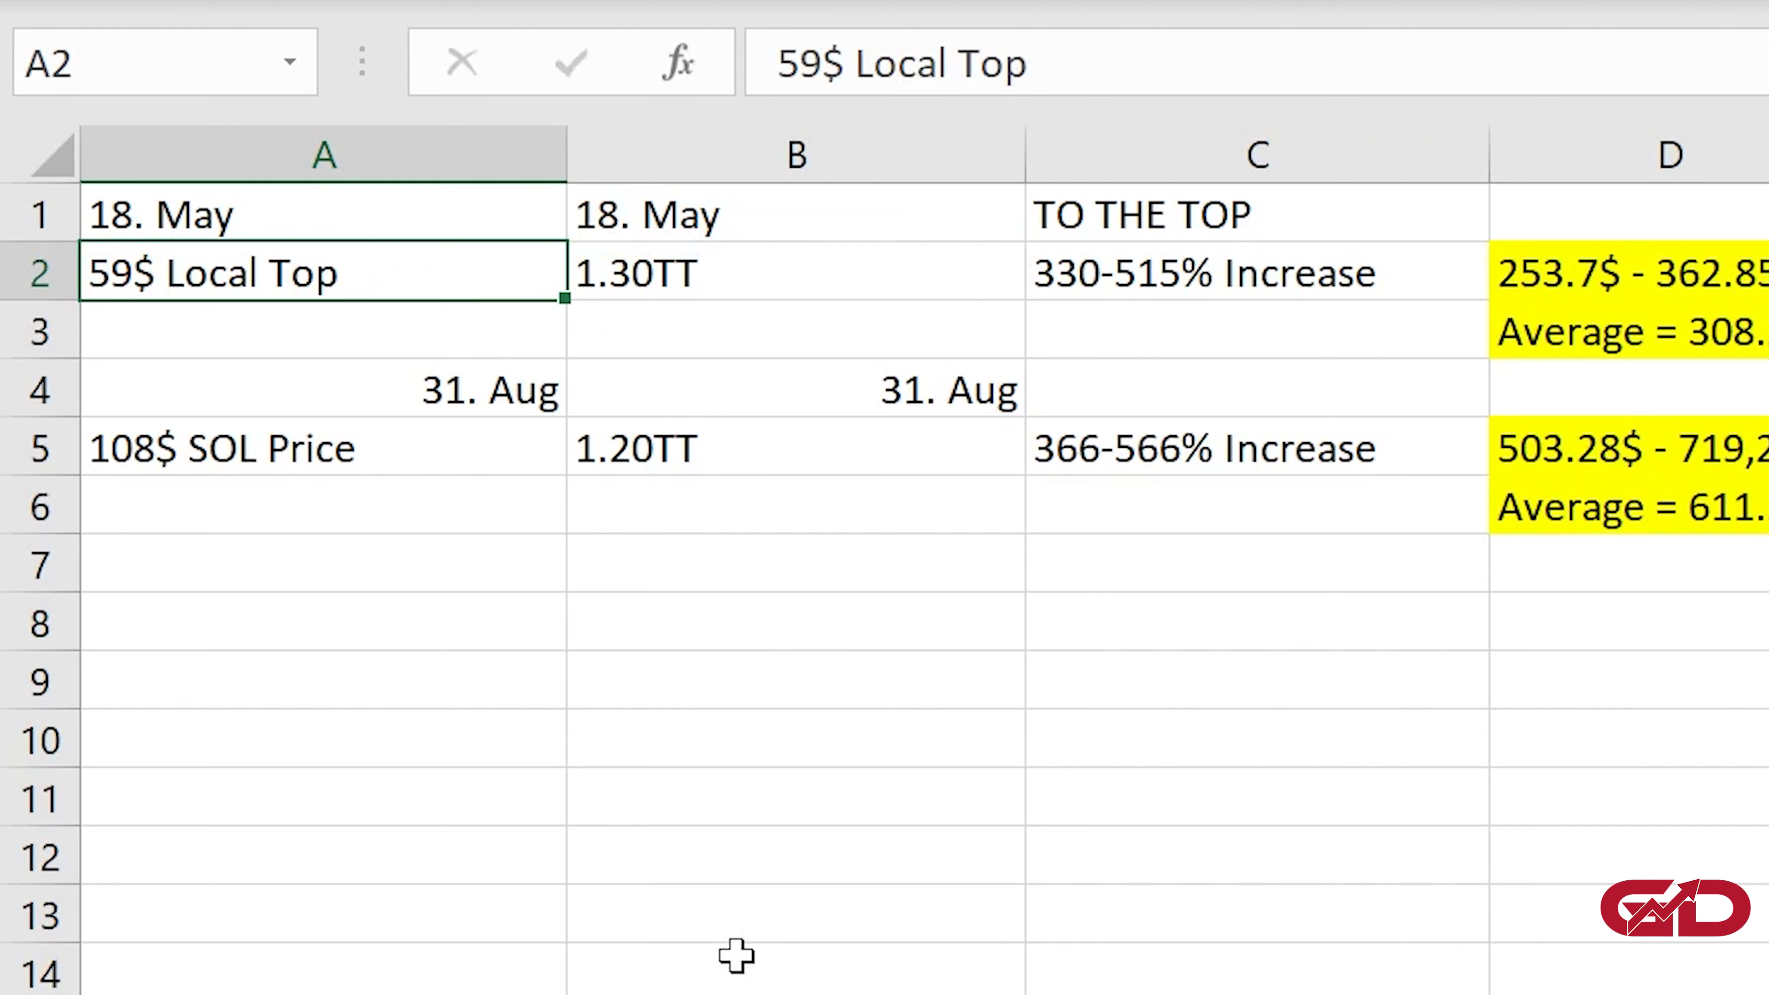
click(899, 285)
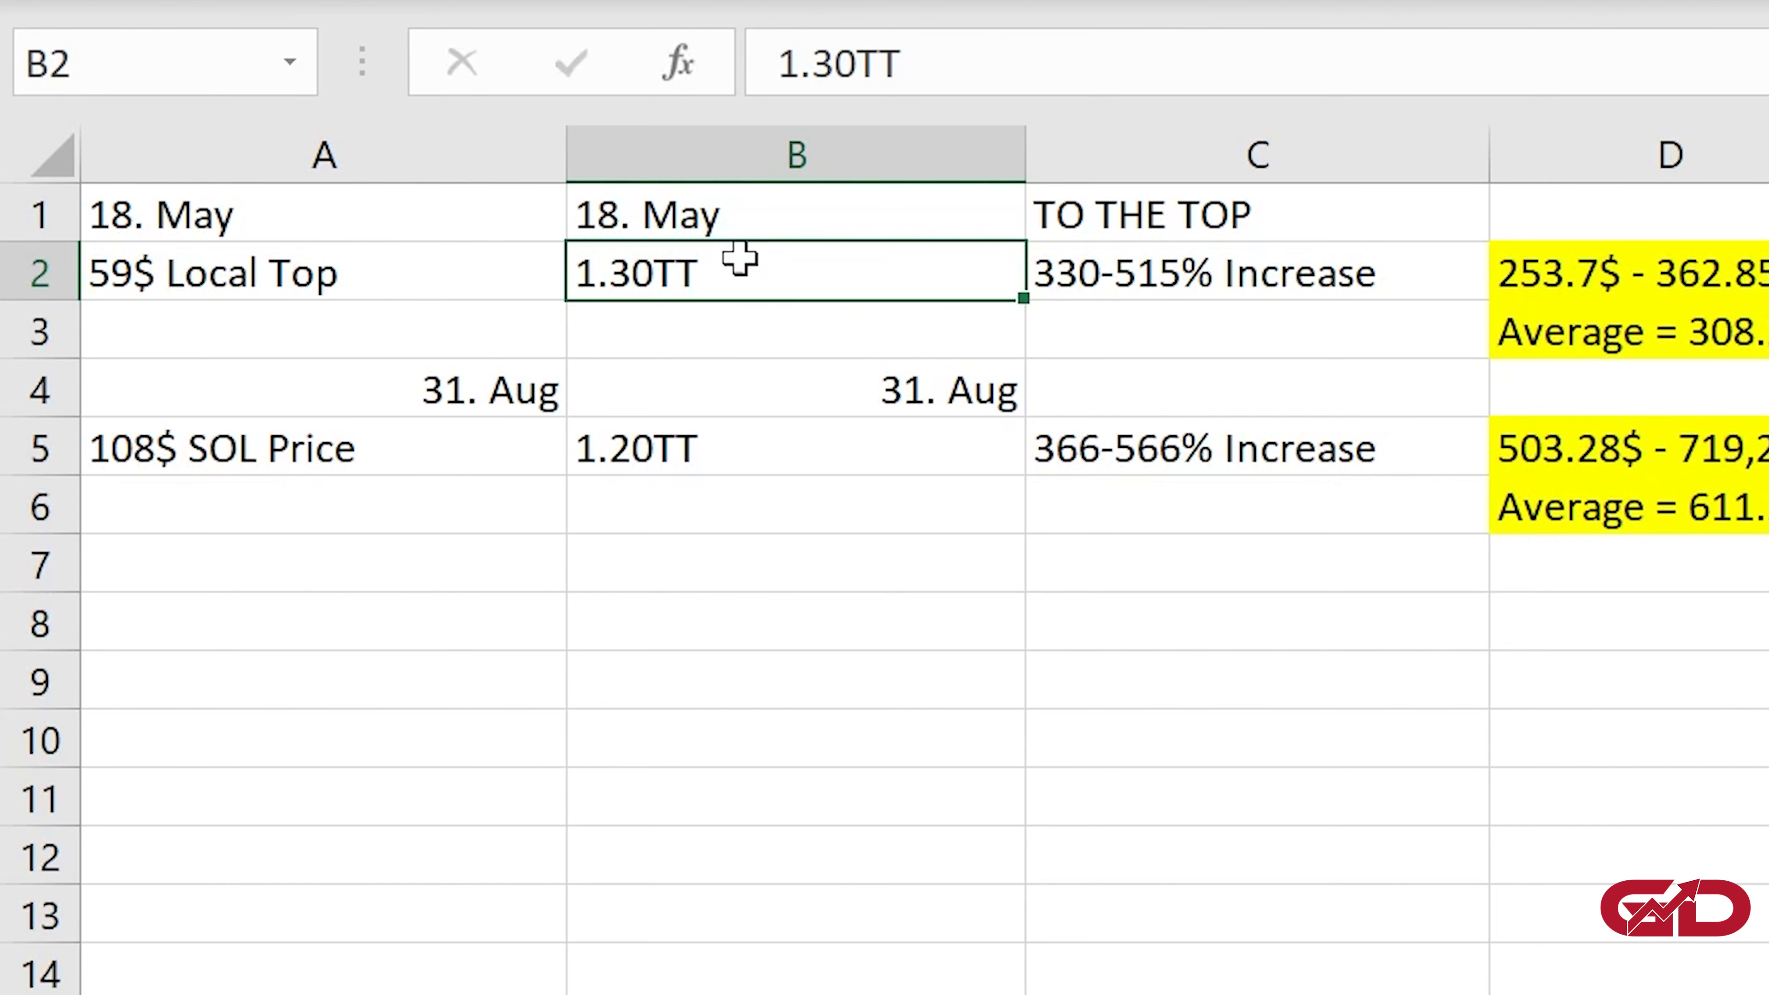
click(293, 273)
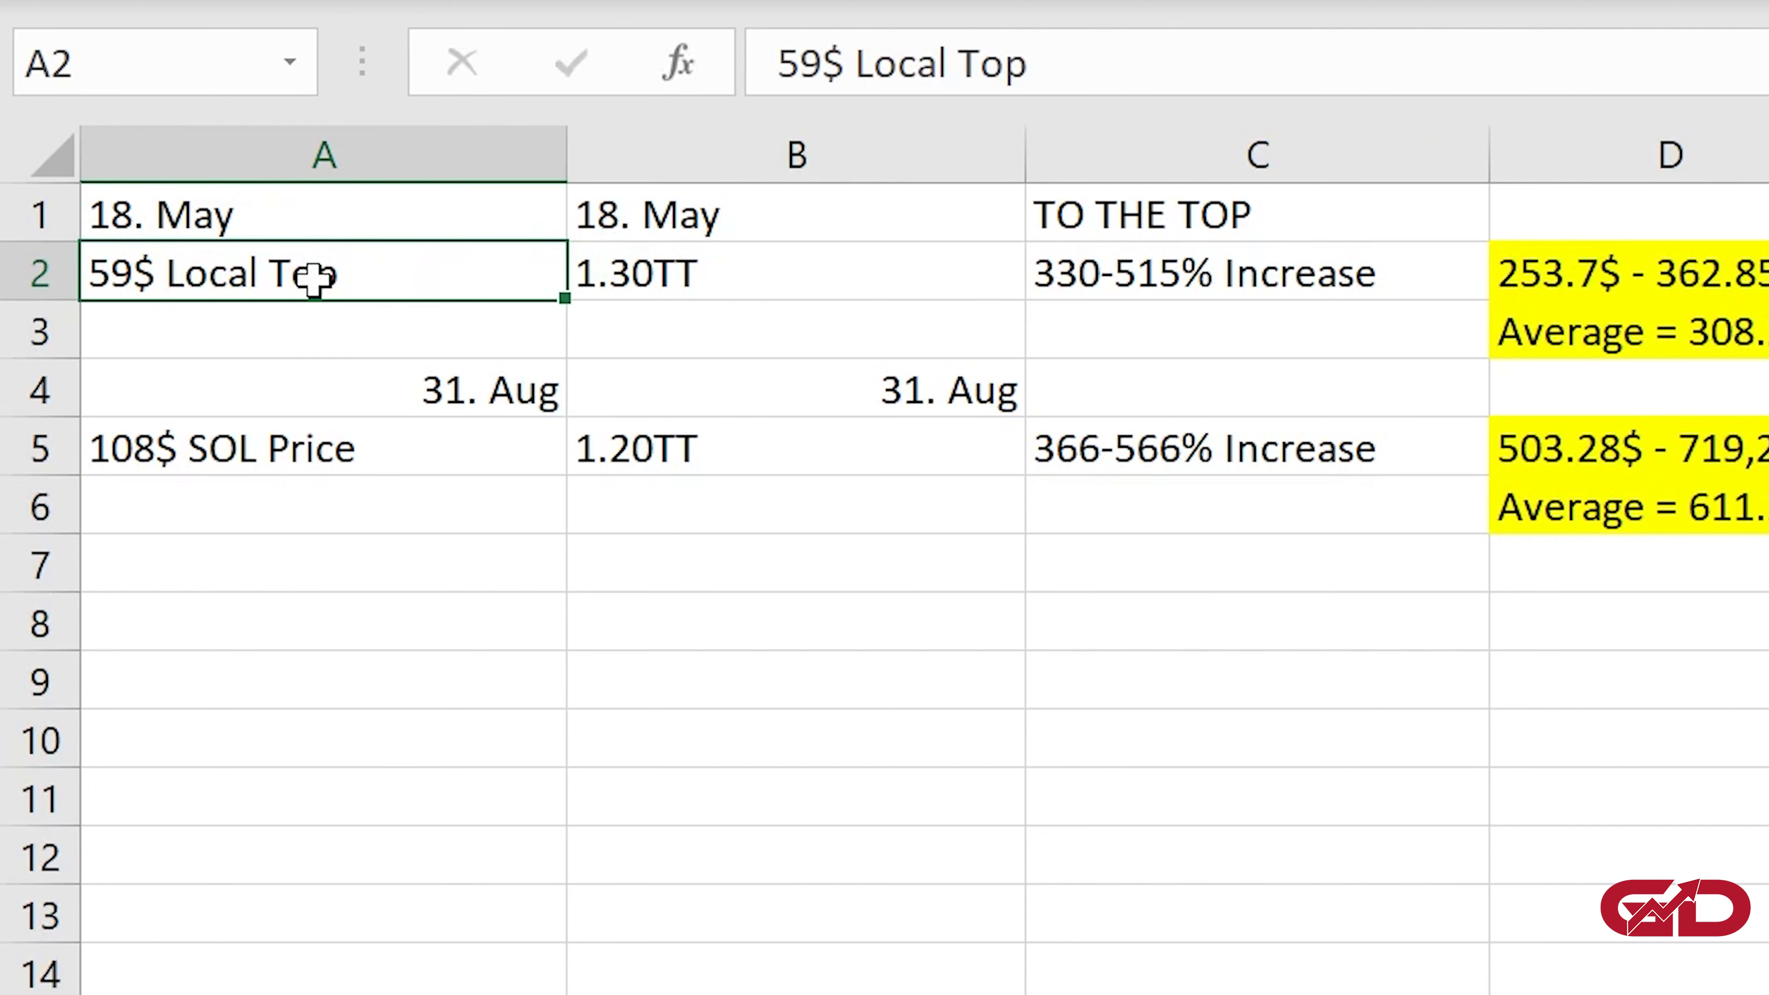
click(1157, 265)
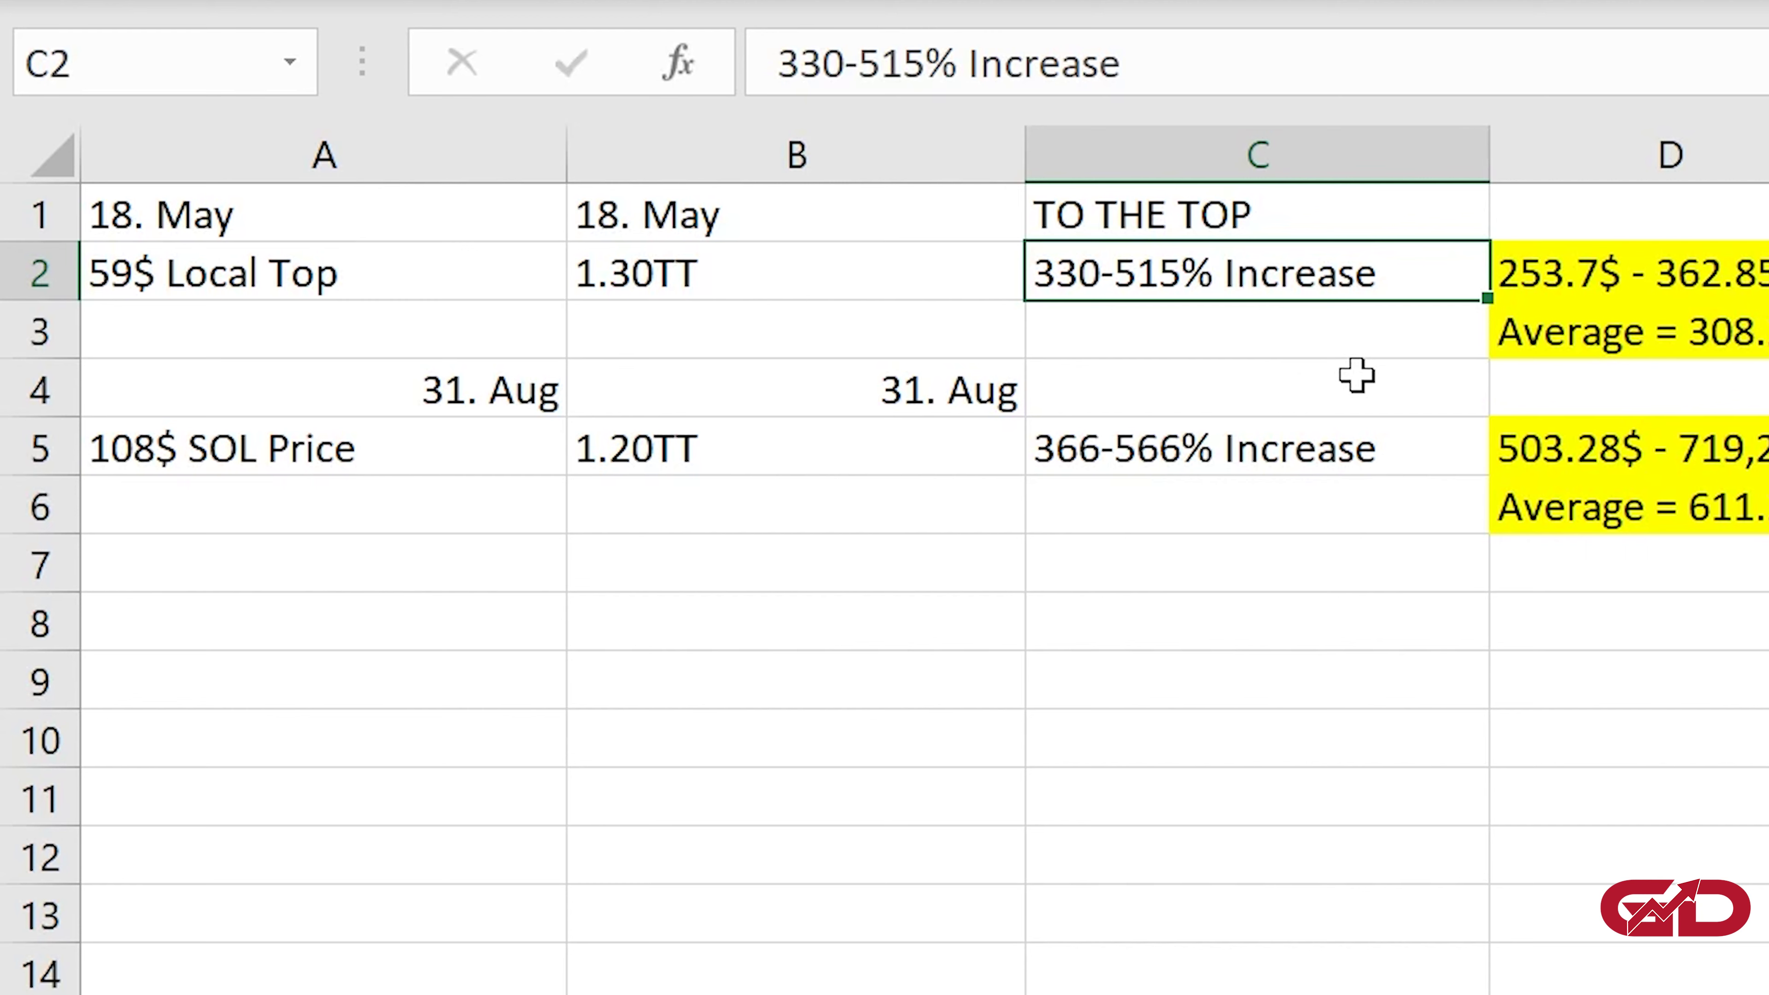
click(1752, 273)
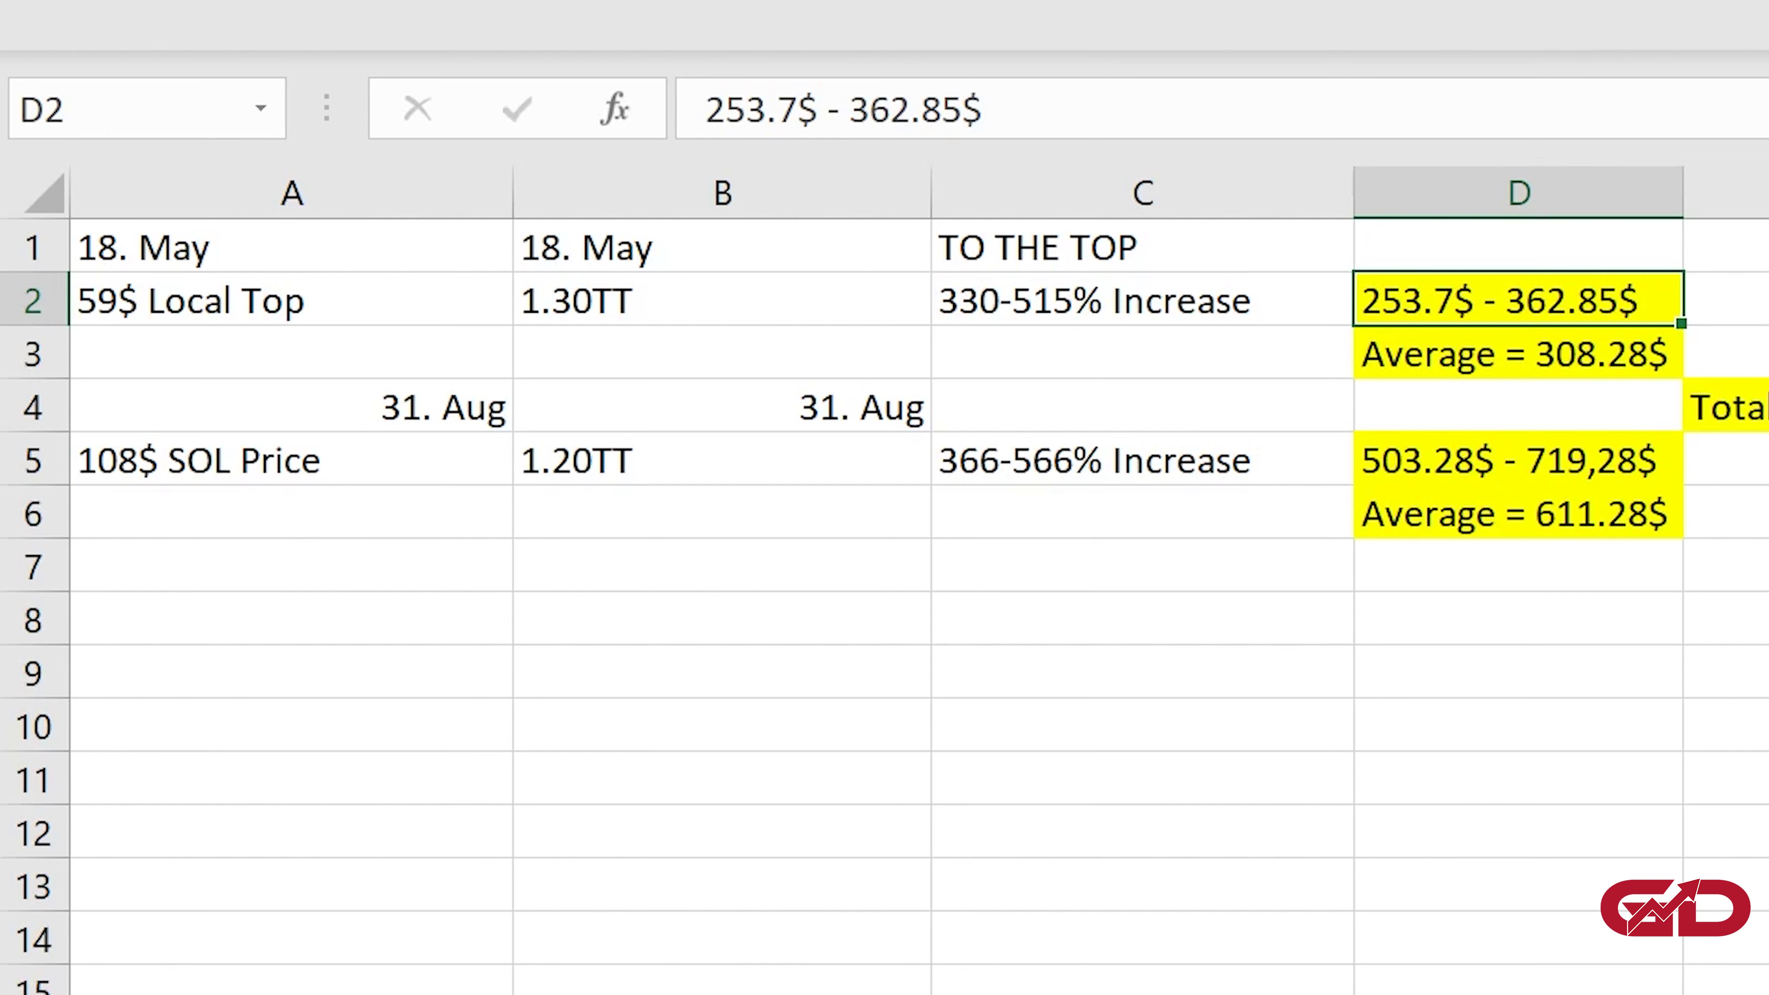
click(1632, 343)
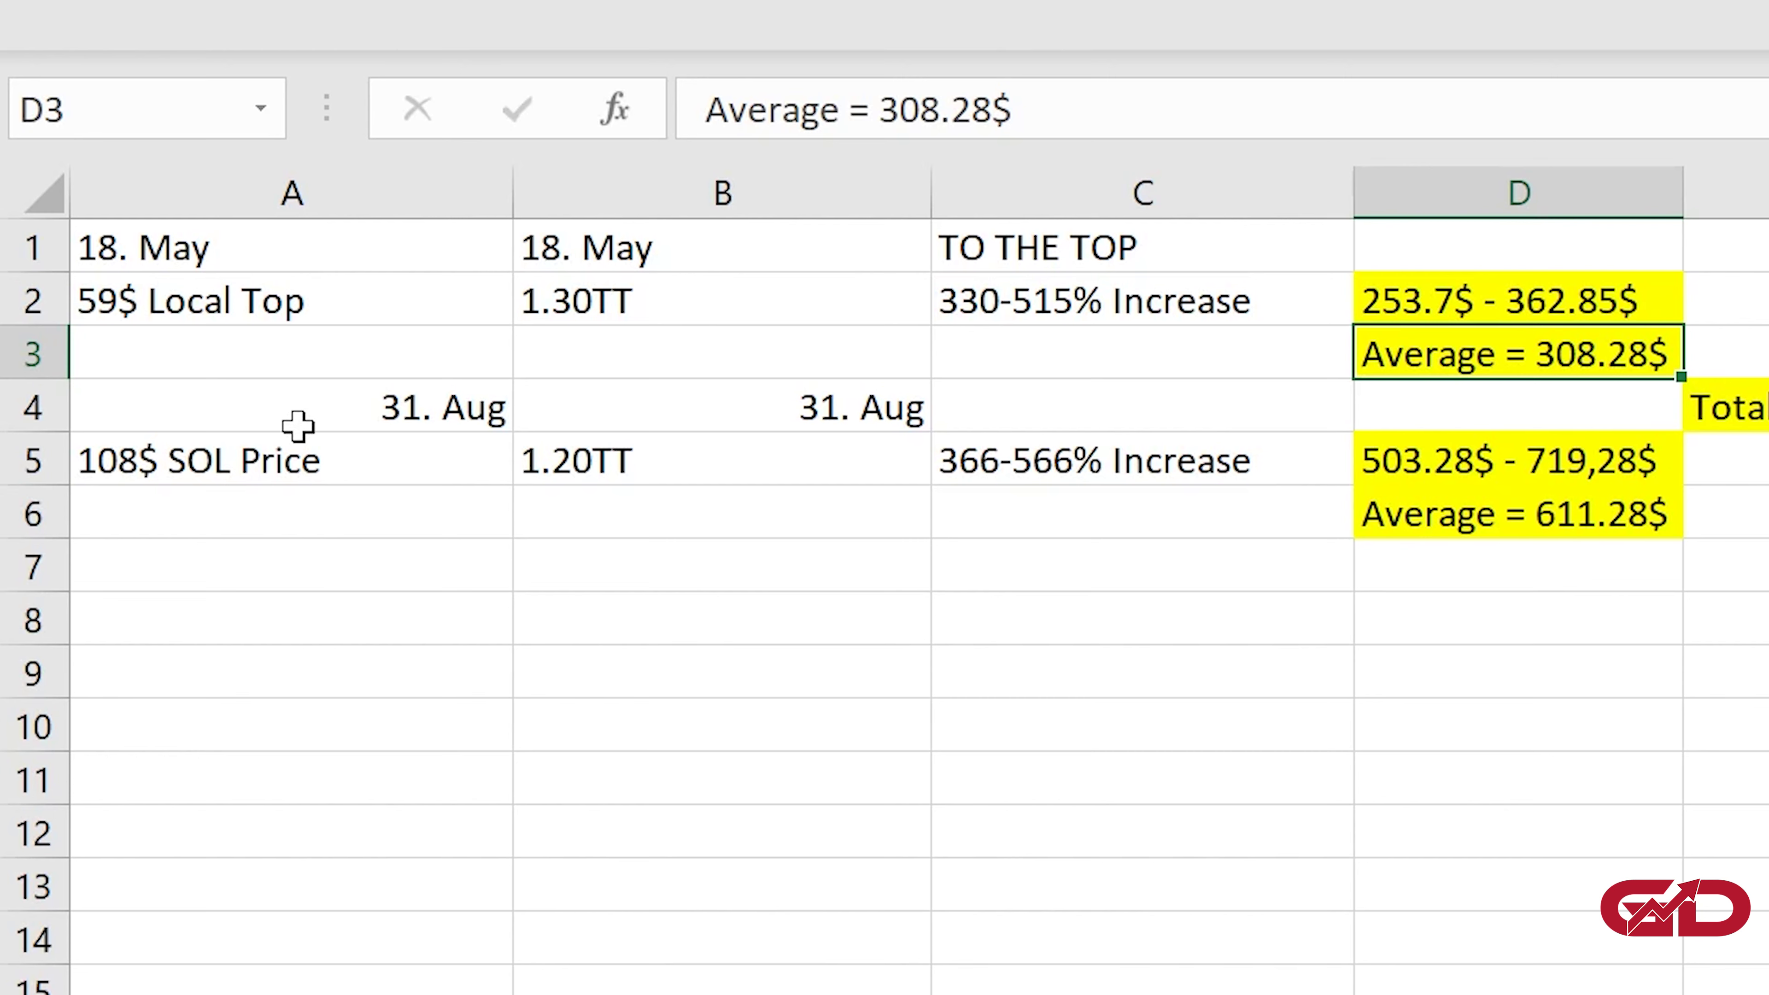
click(286, 408)
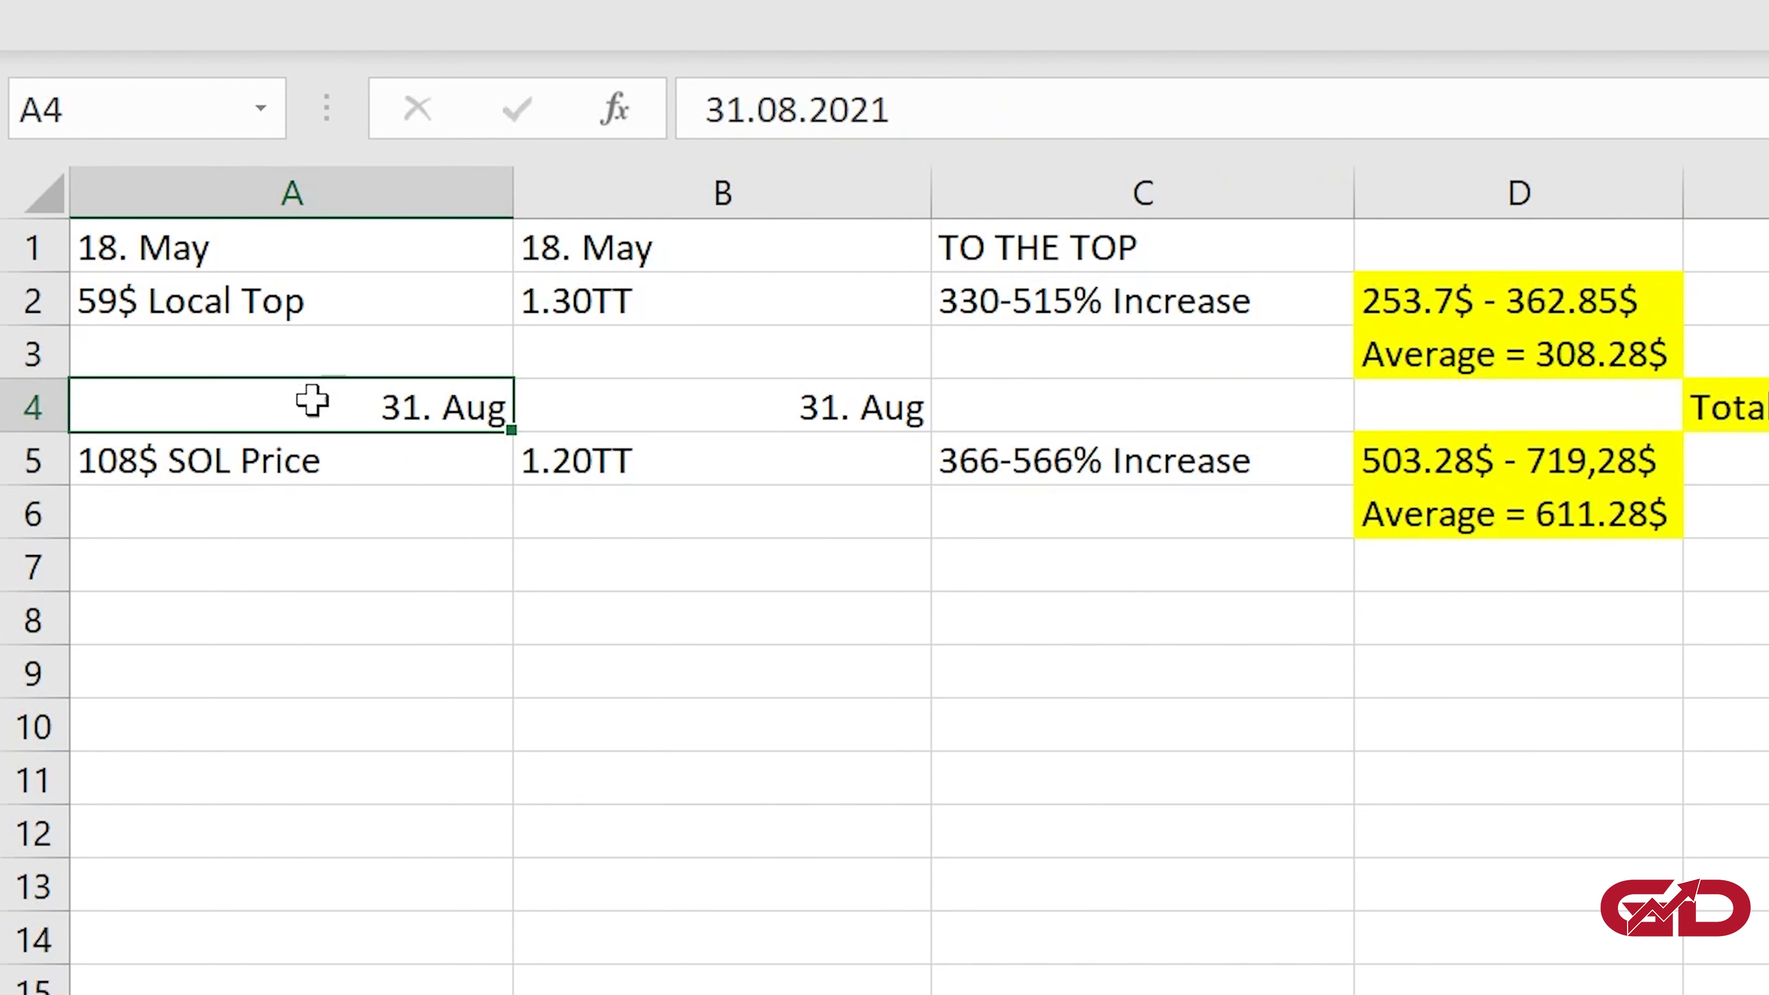
click(263, 474)
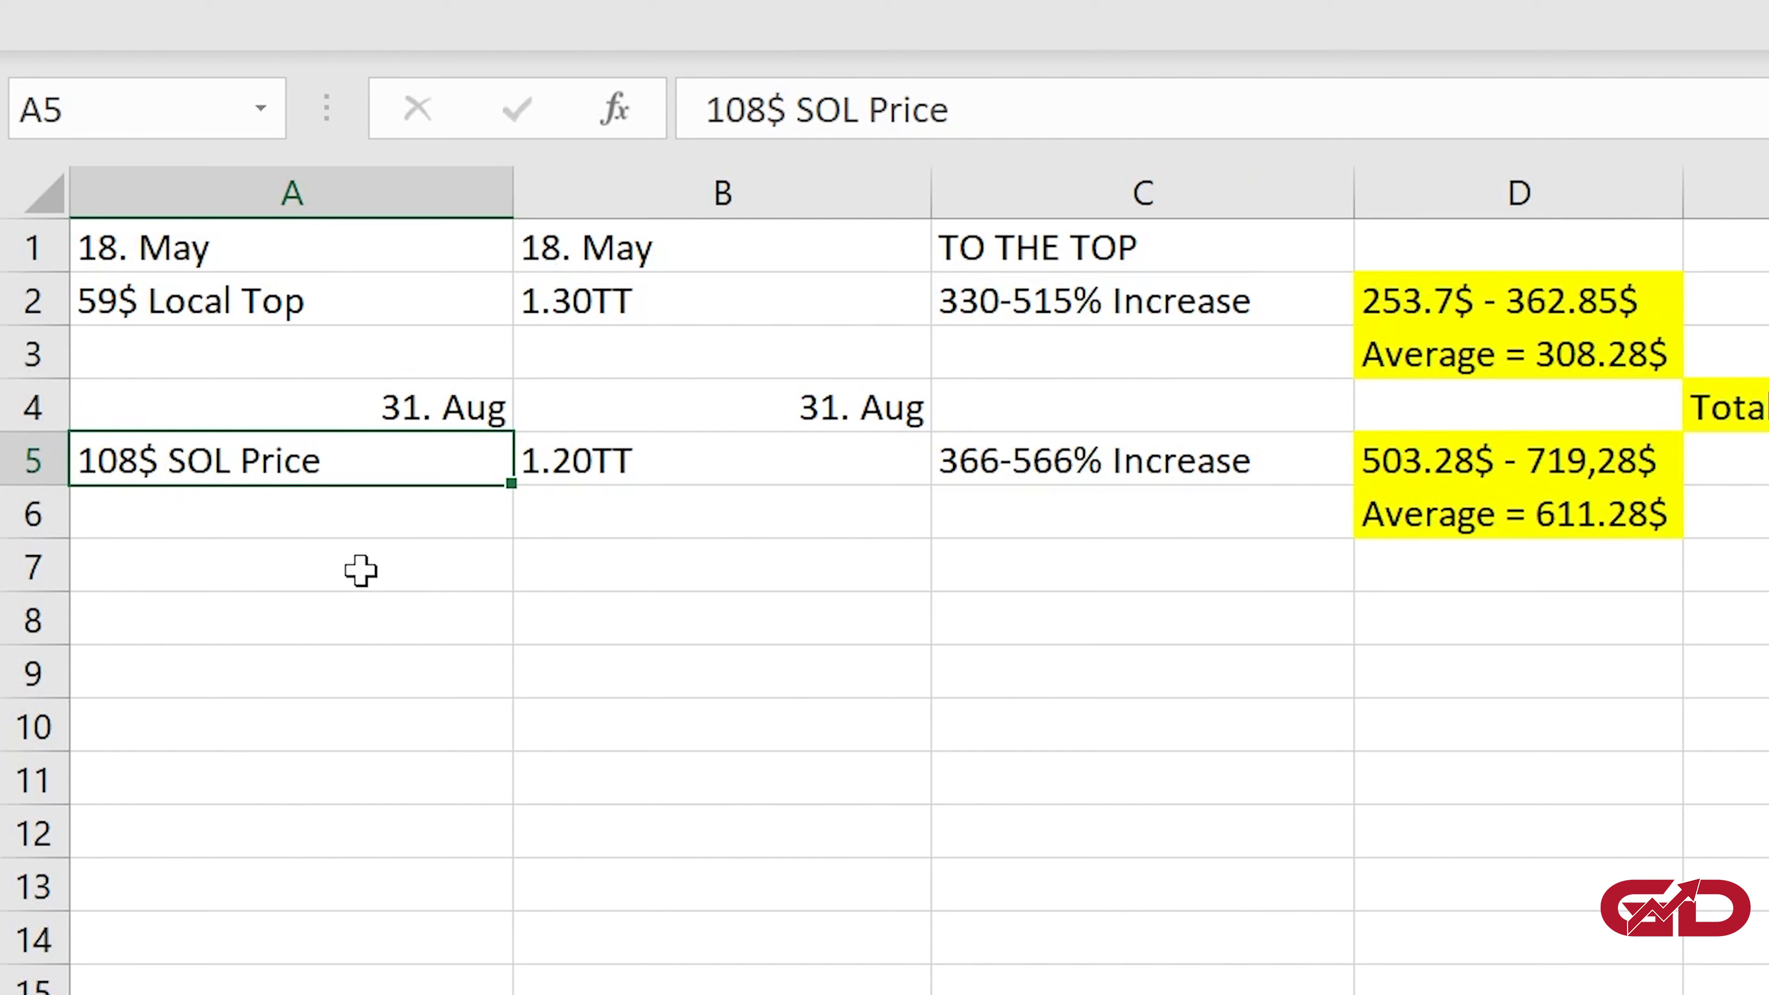
click(712, 464)
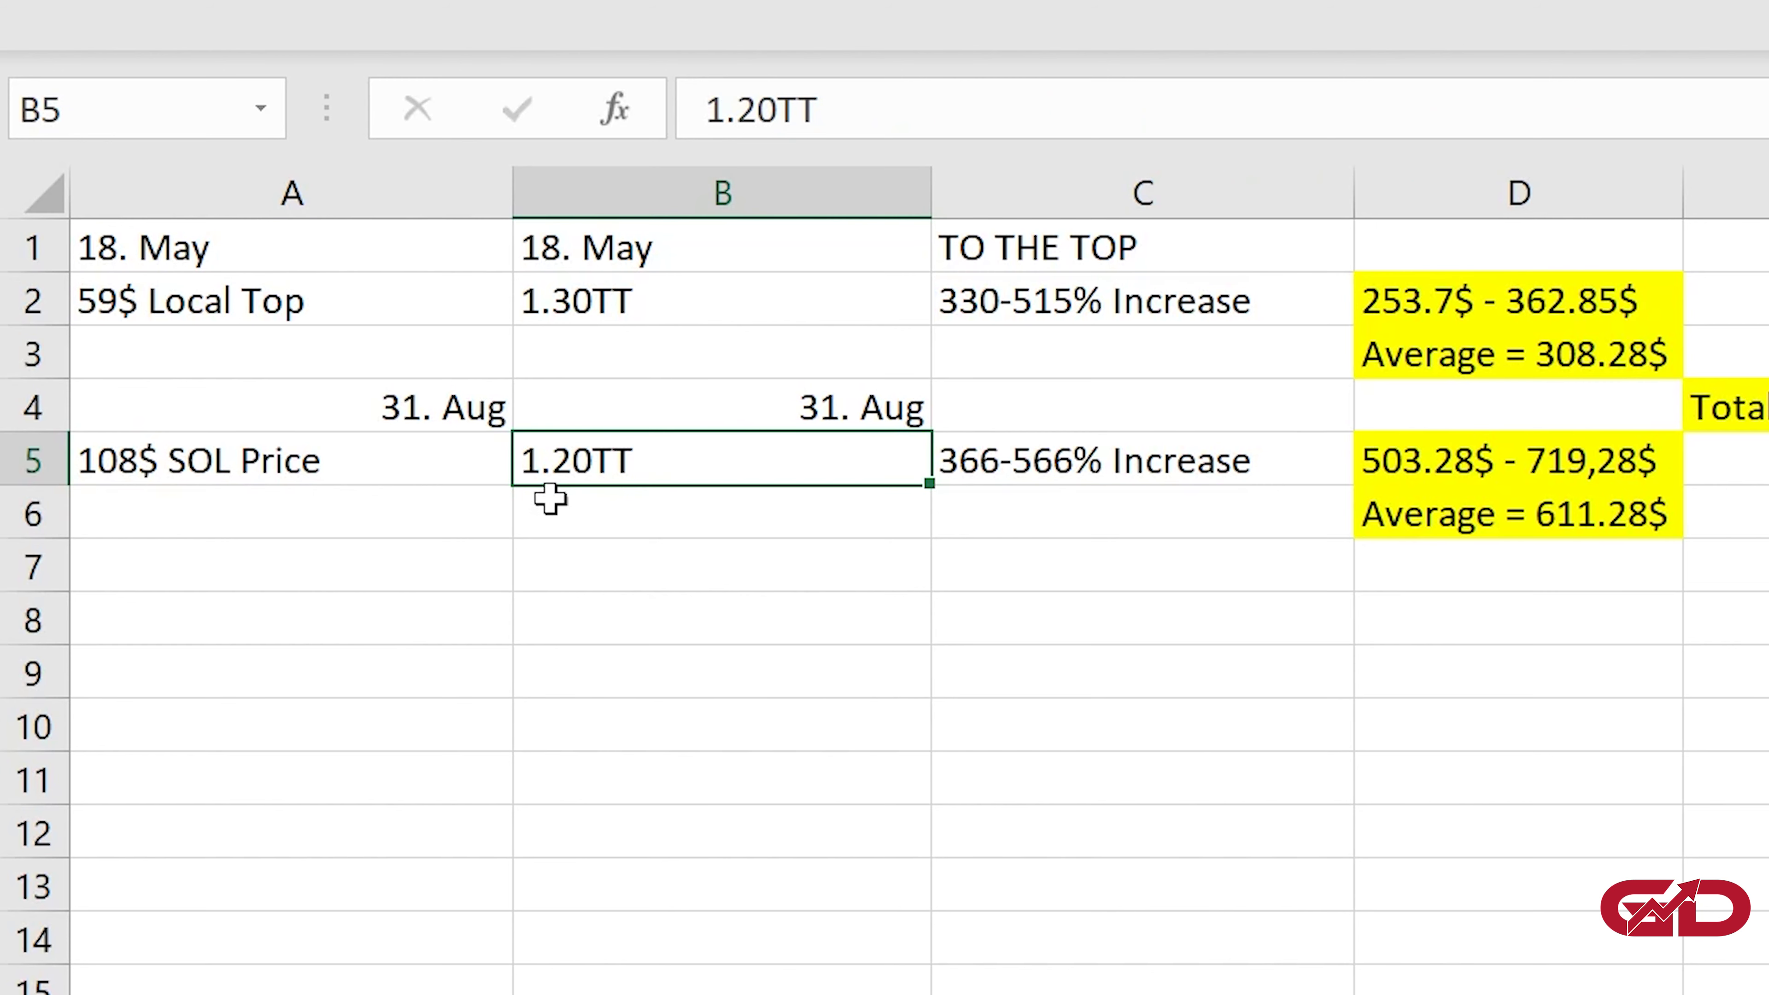
click(254, 460)
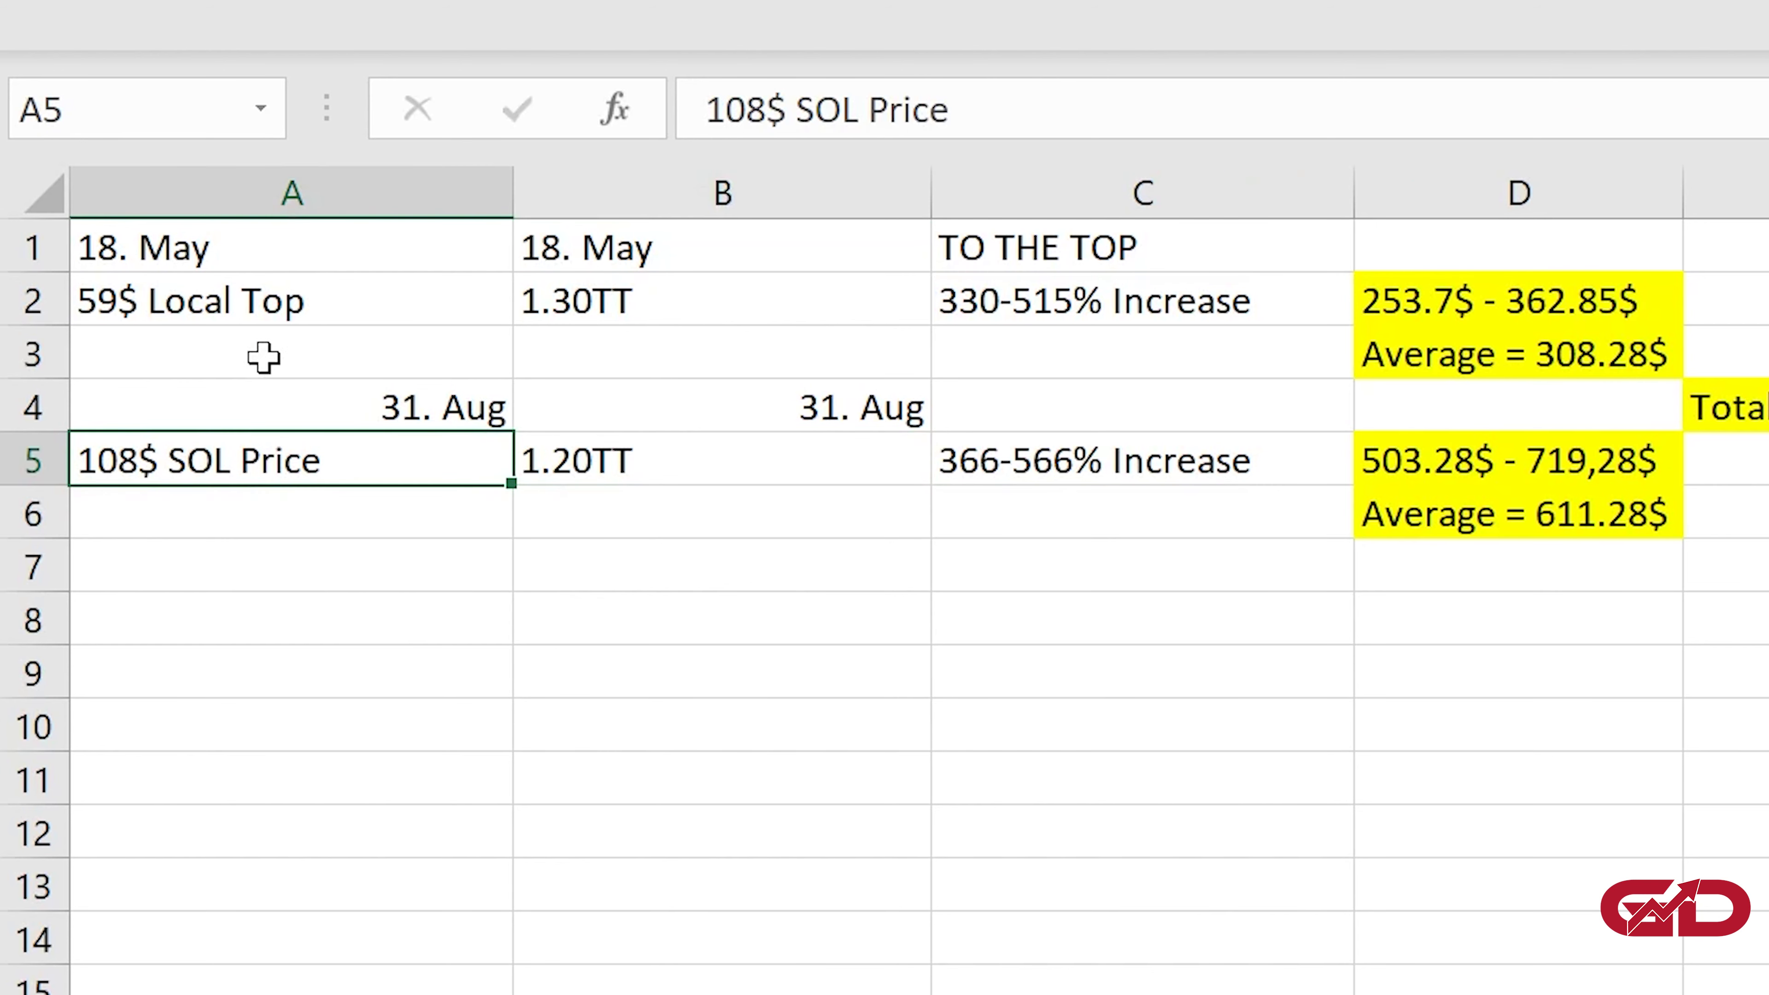
click(268, 303)
scroll(372, 424, right, 3)
scroll(372, 424, right, 3)
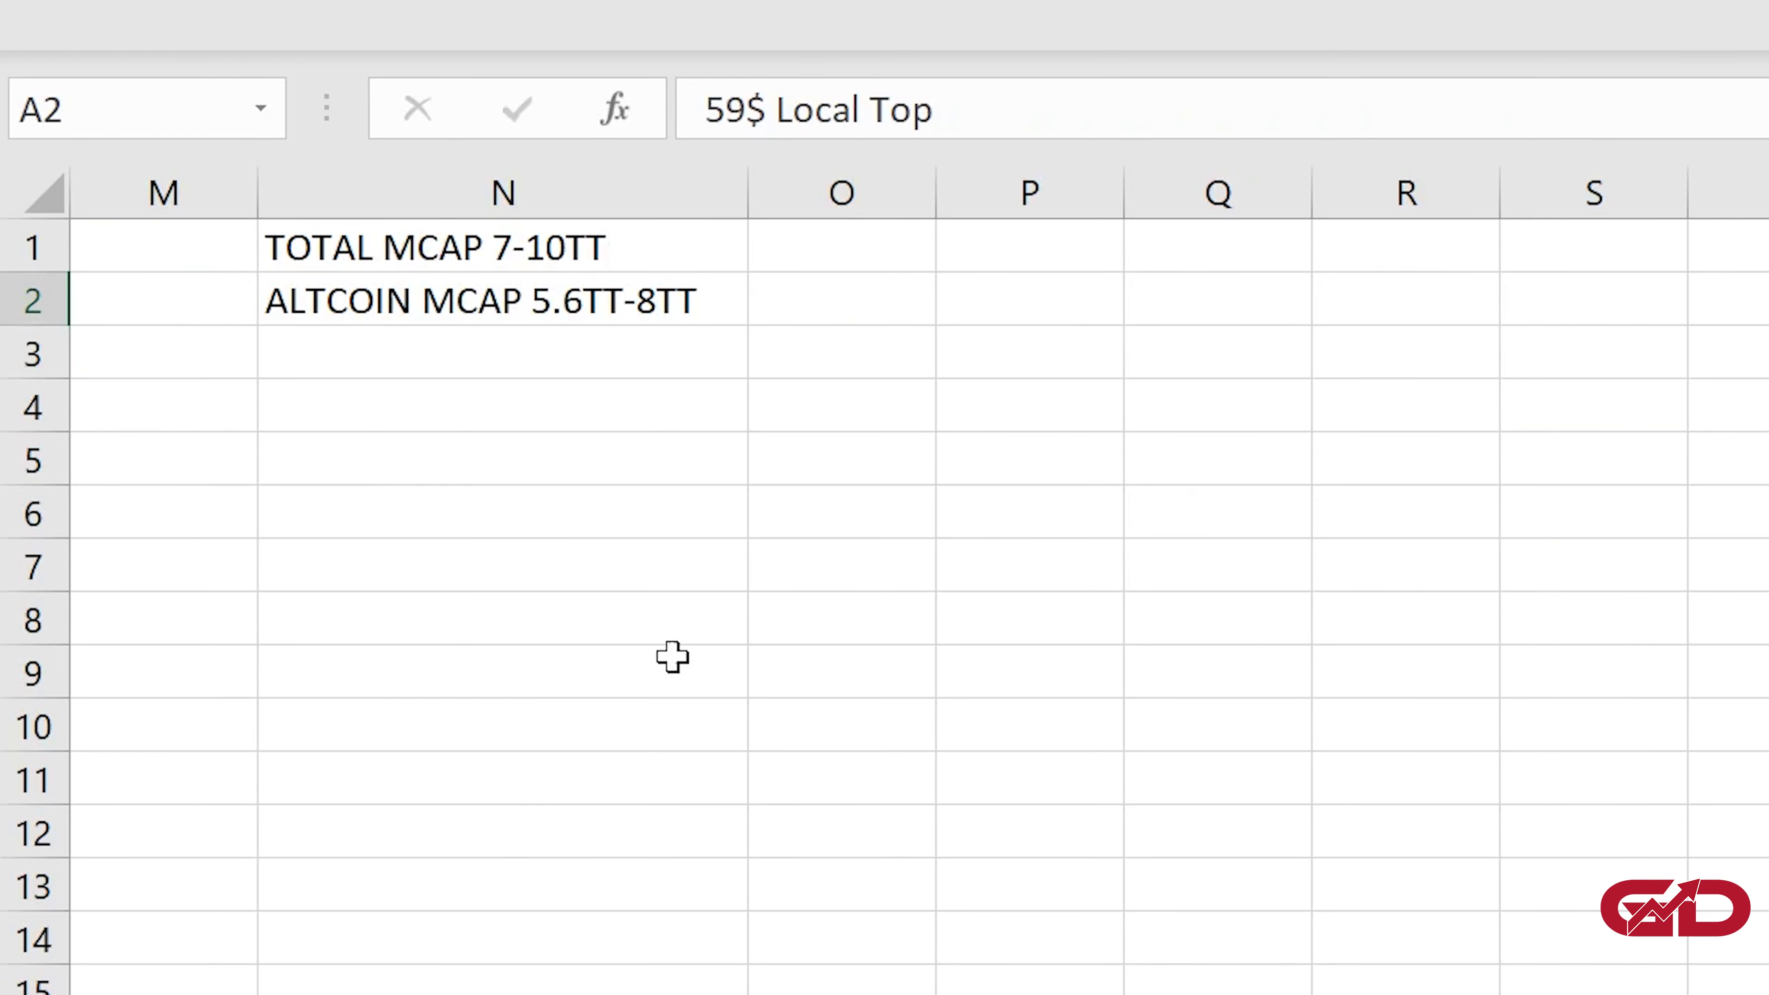
scroll(371, 424, left, 6)
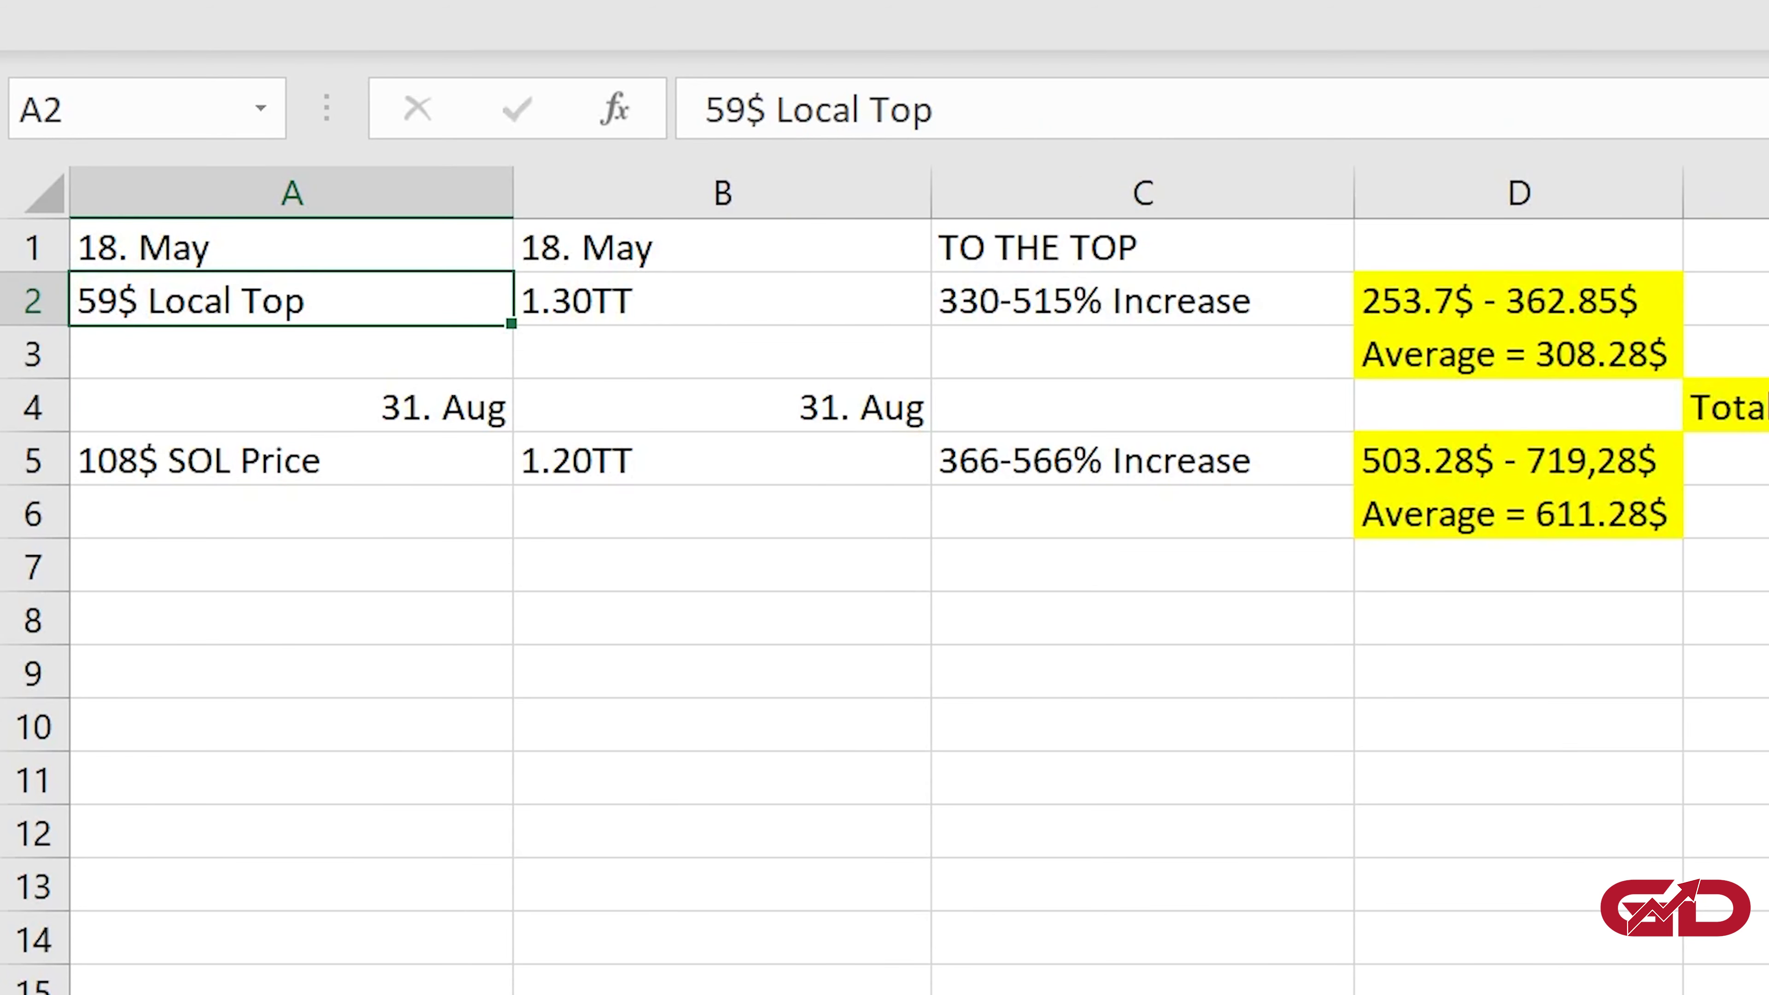
click(249, 460)
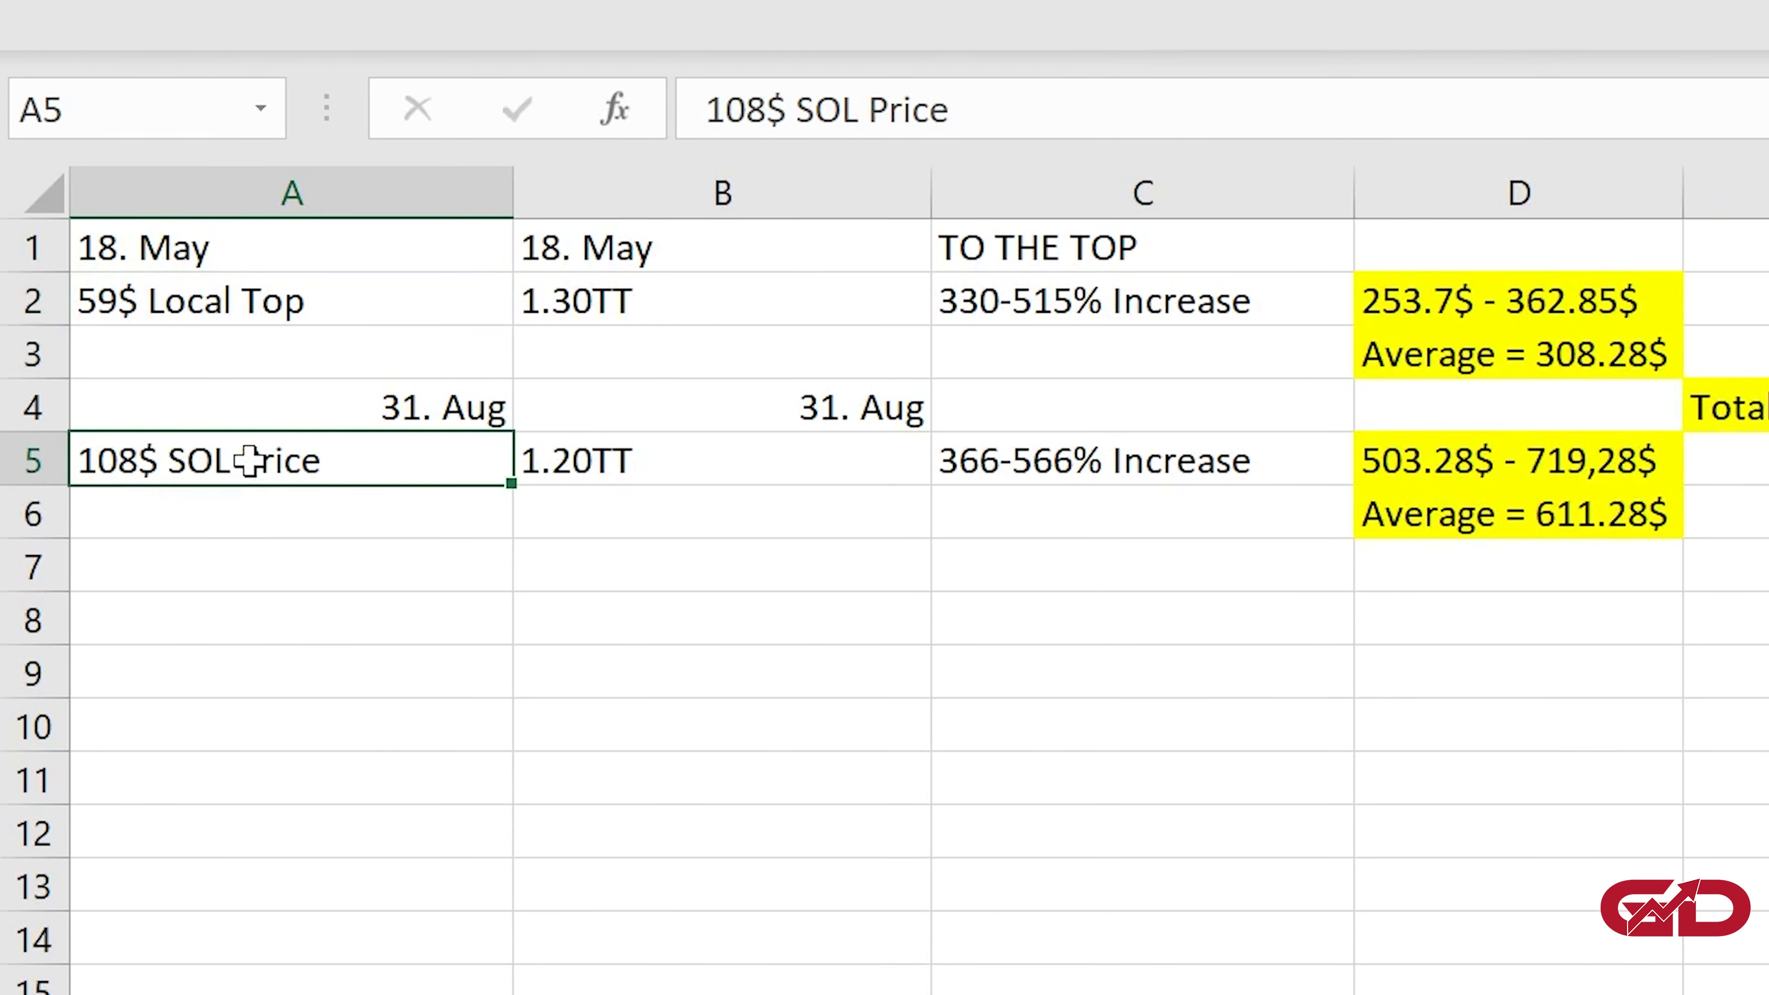
click(672, 465)
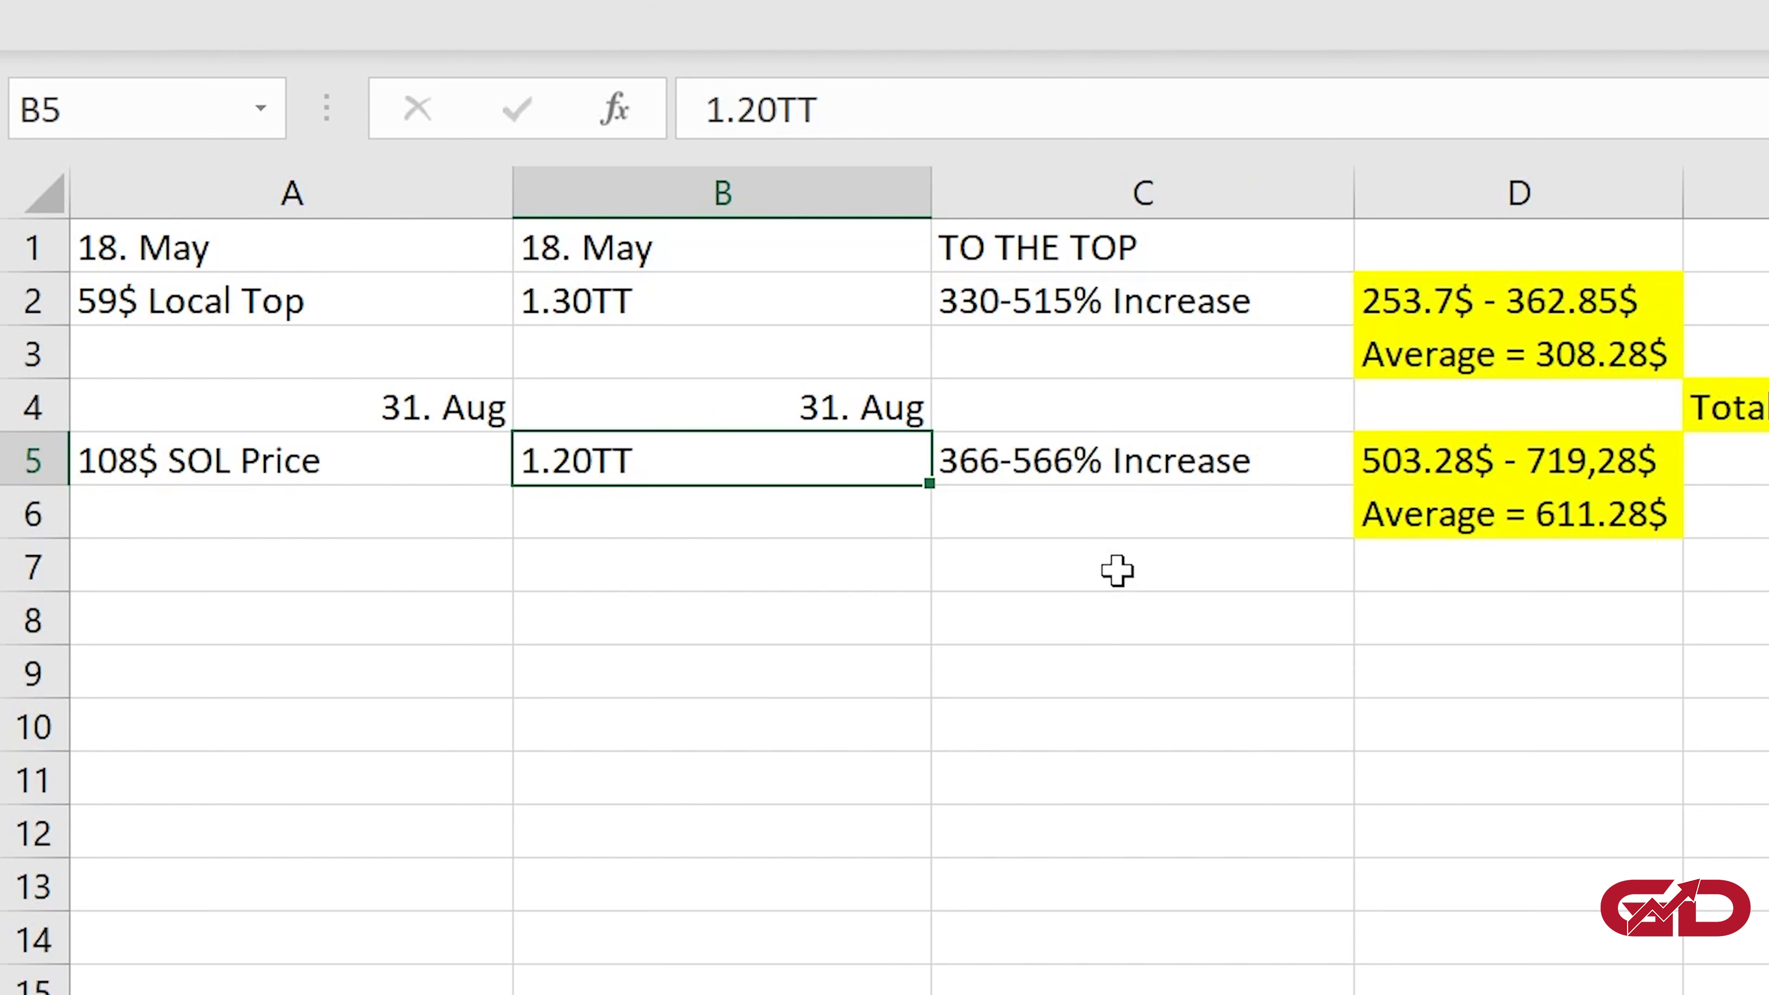
click(1088, 467)
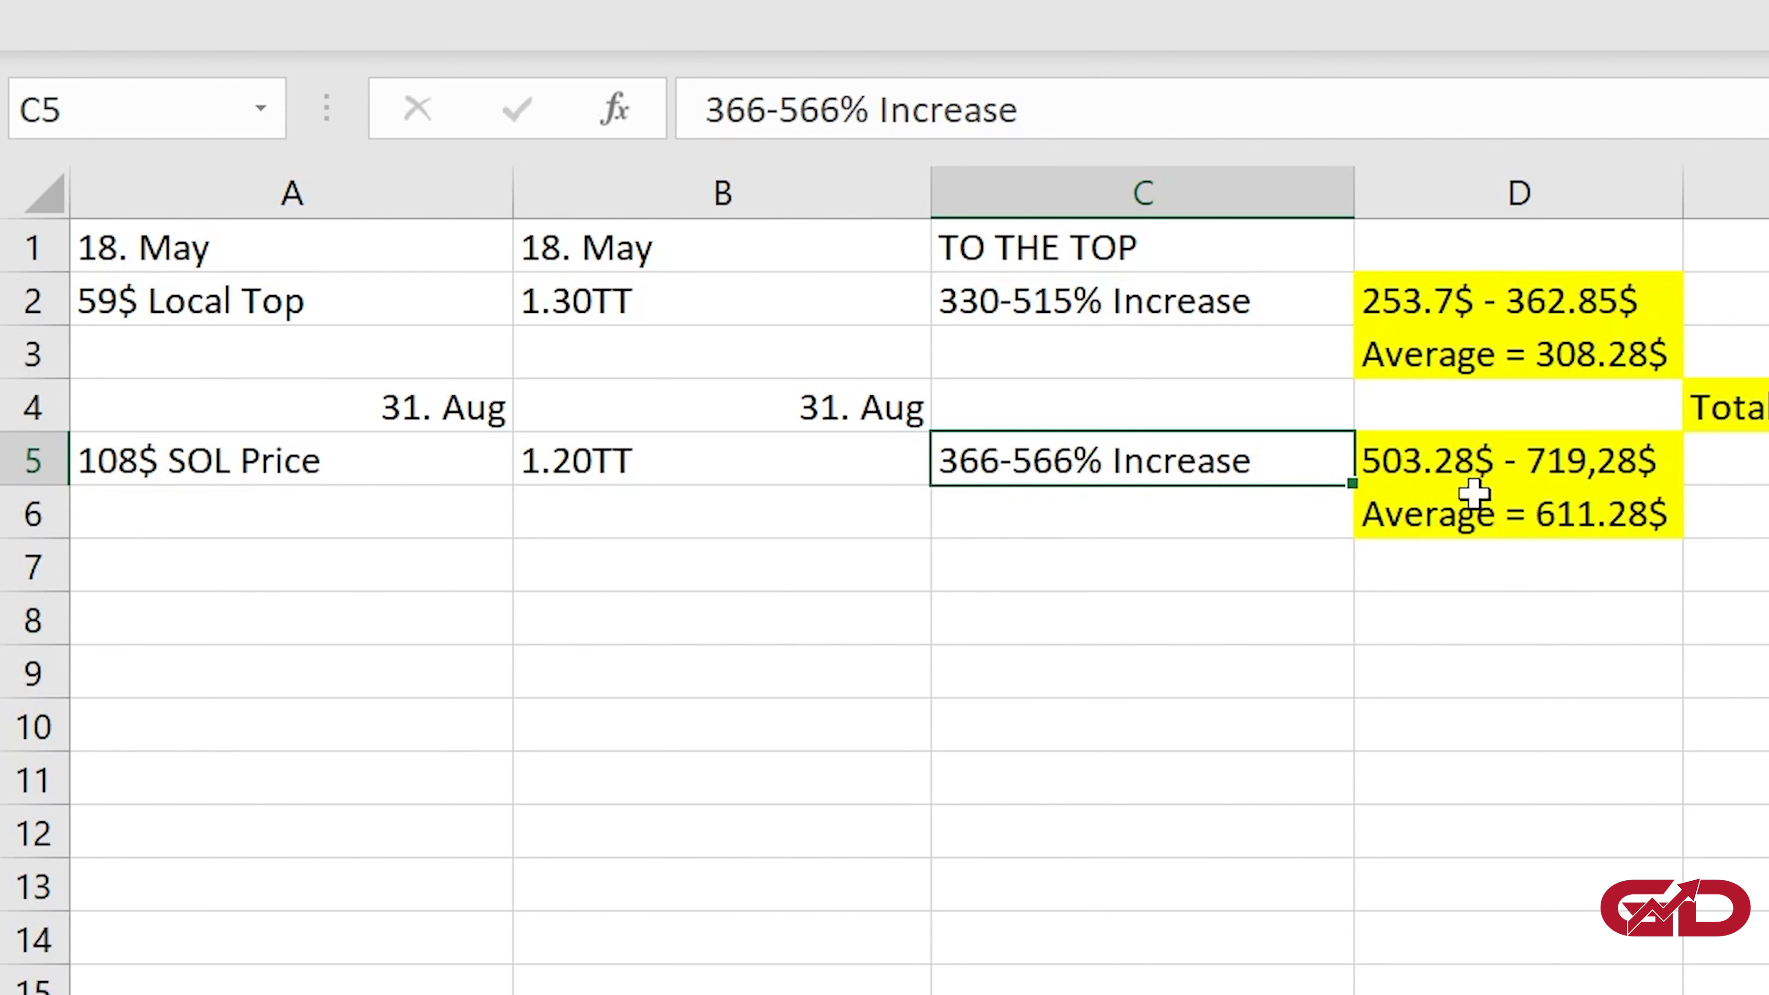
click(1580, 467)
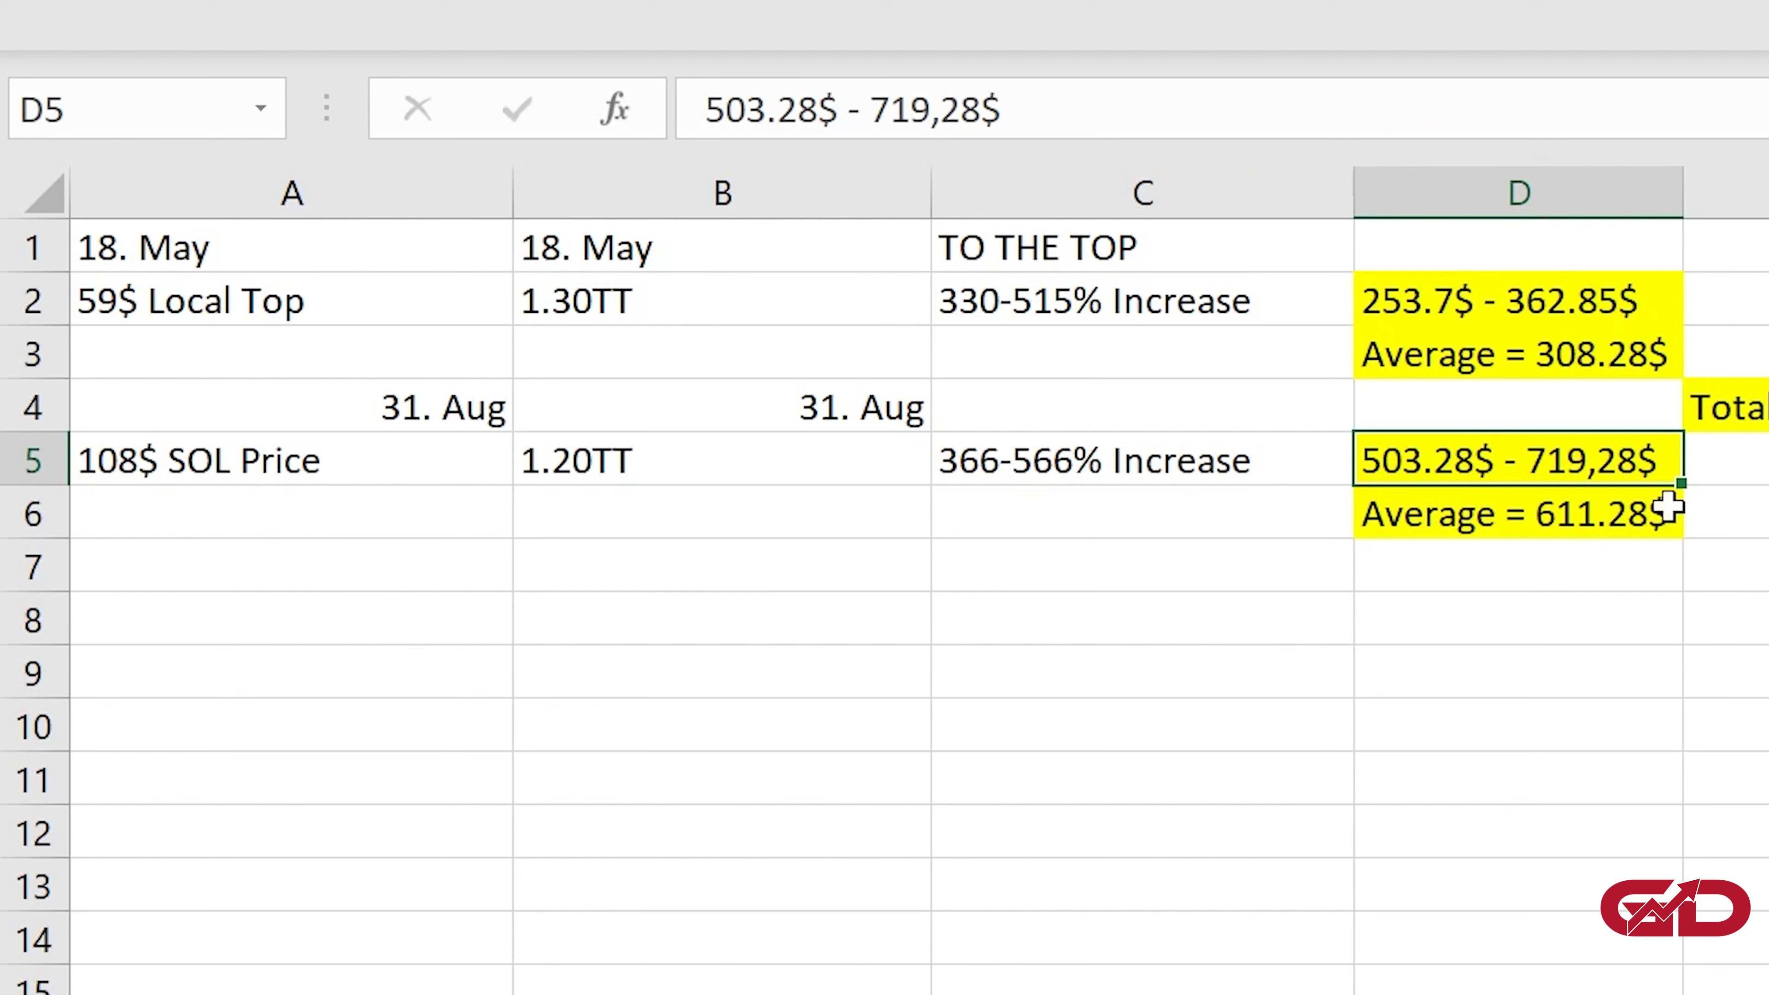
click(1529, 525)
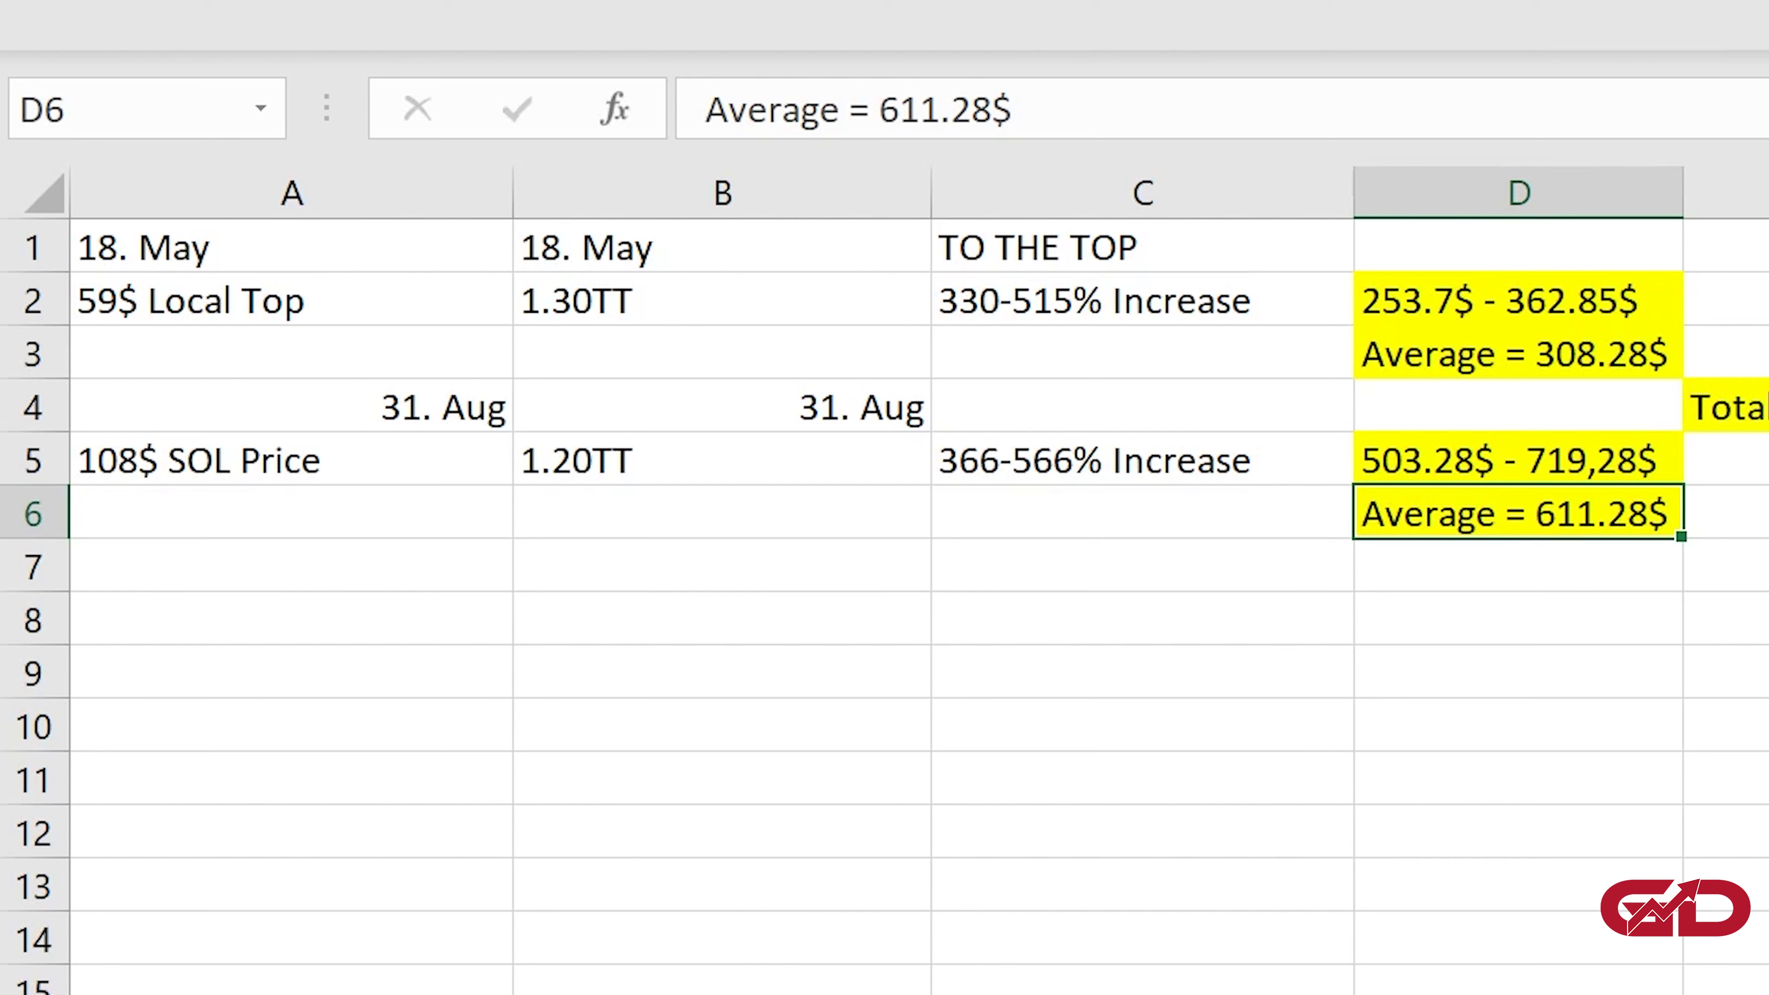
drag(1568, 460, 1456, 512)
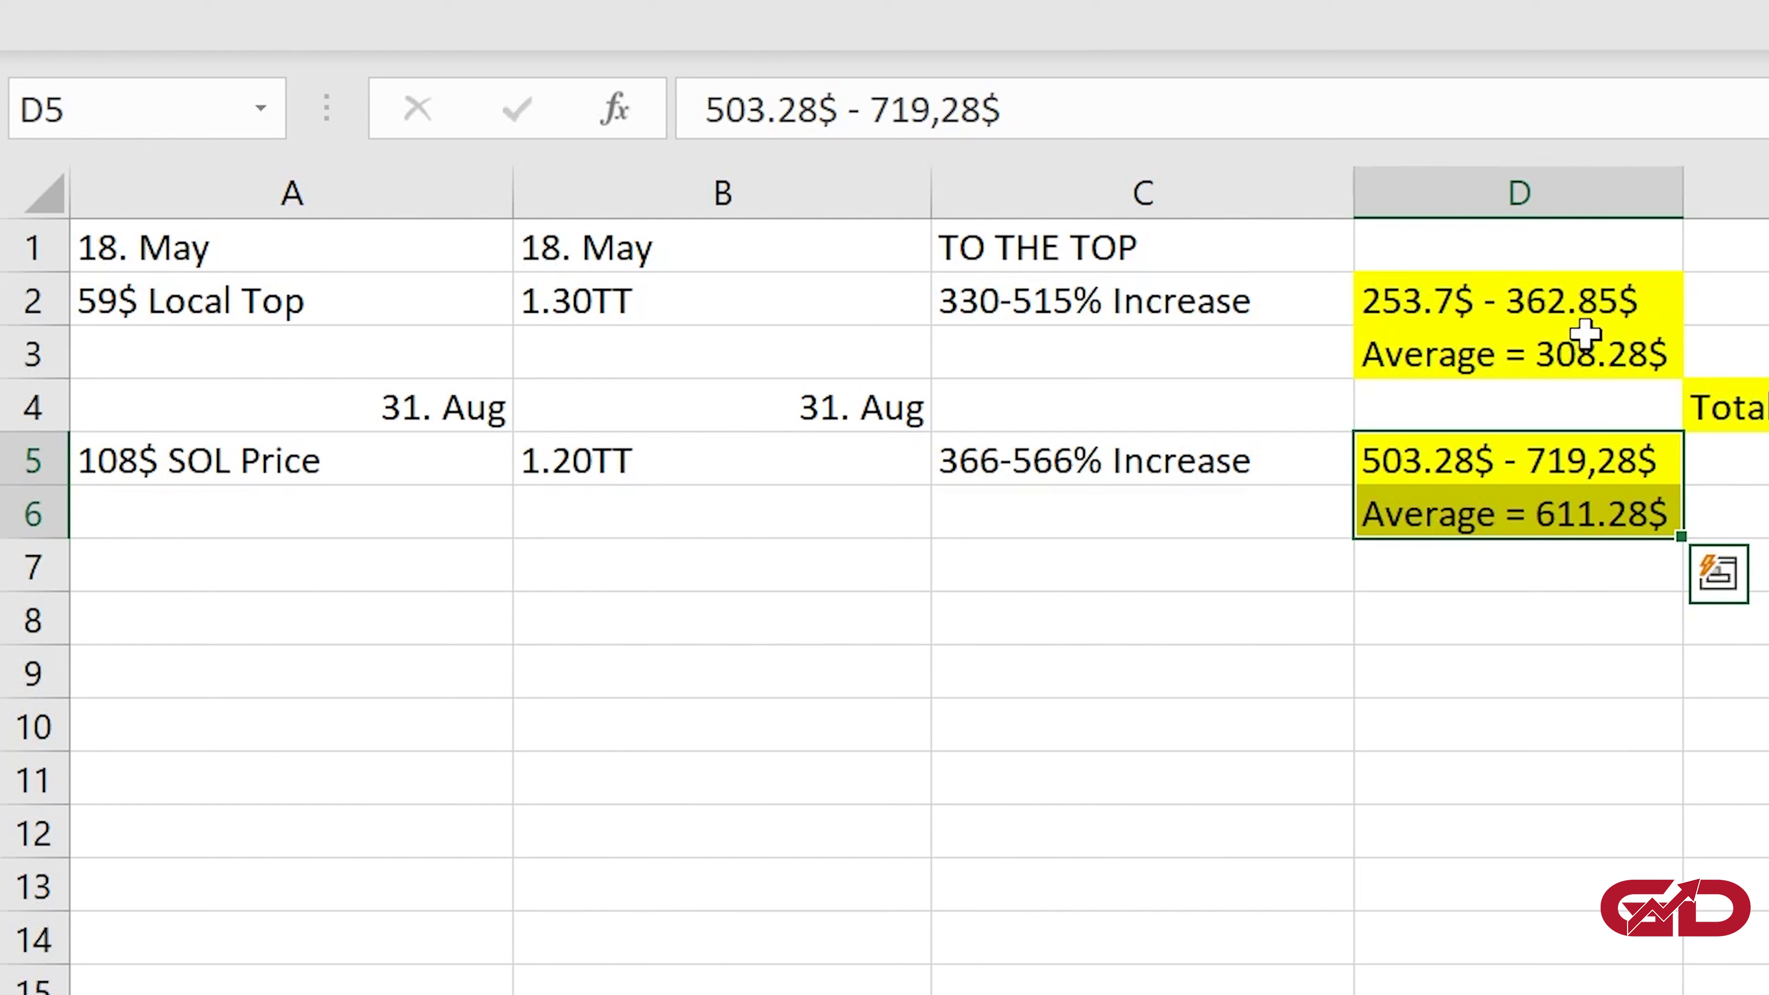
click(1568, 354)
click(1550, 530)
click(1583, 352)
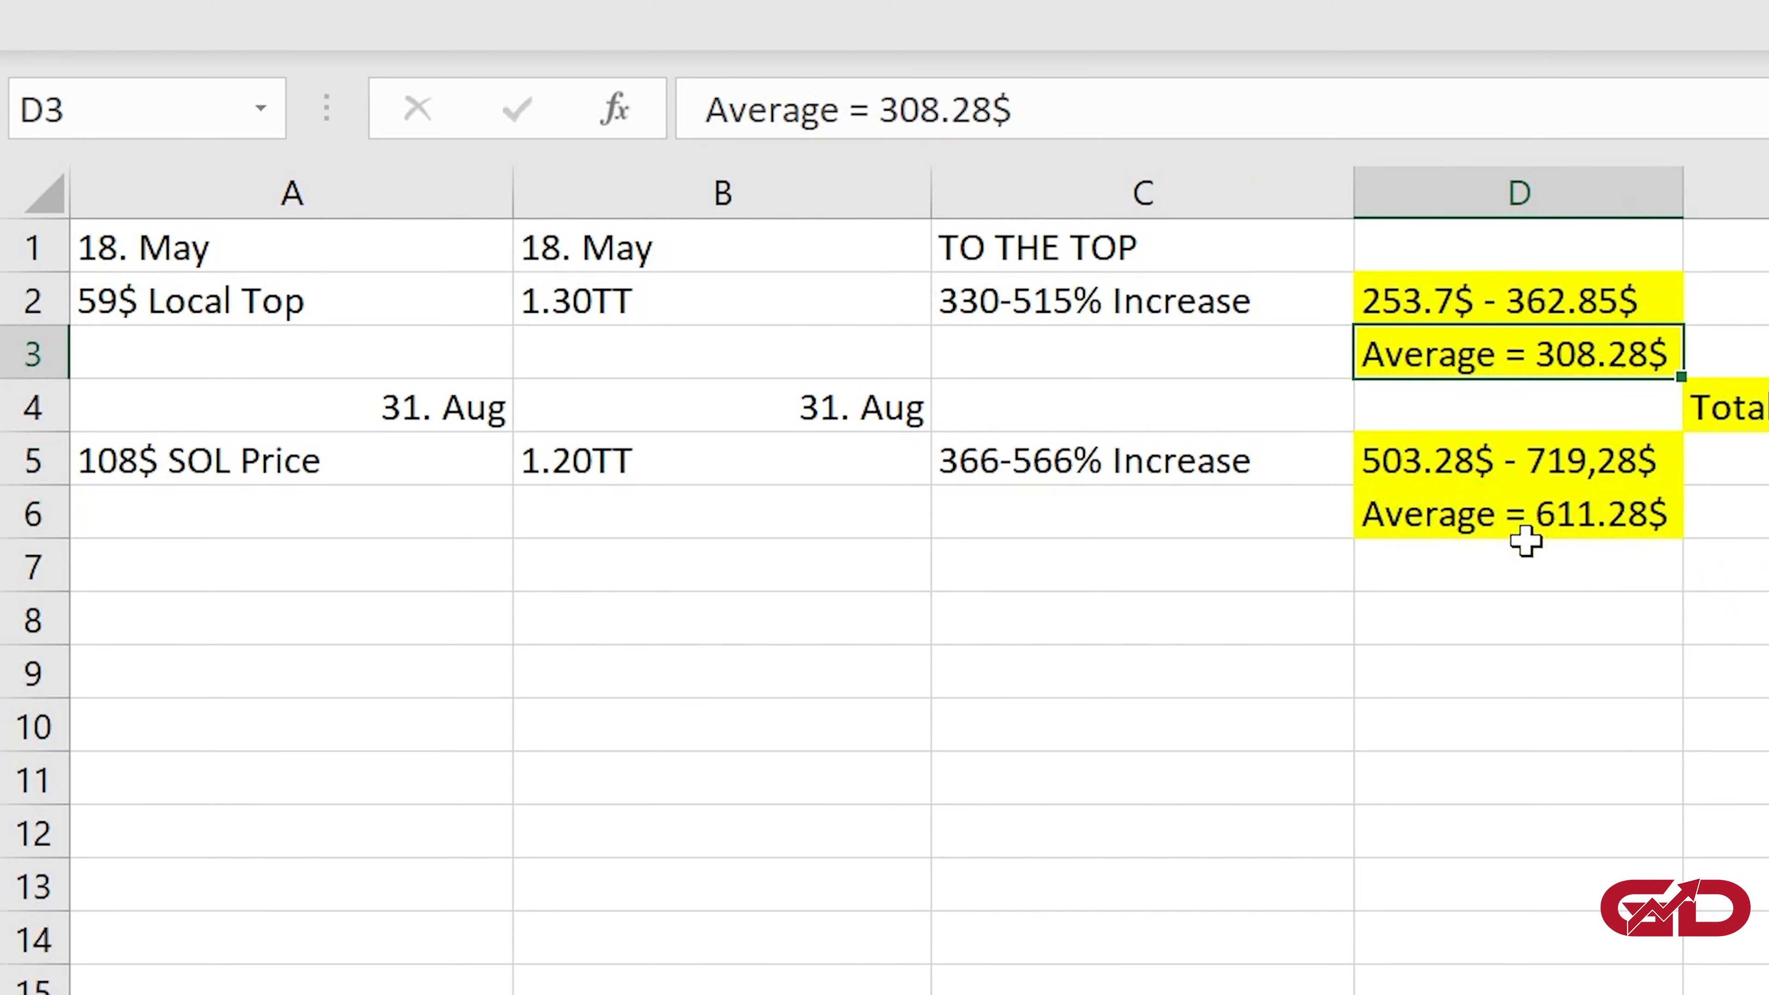
click(1525, 530)
click(1569, 341)
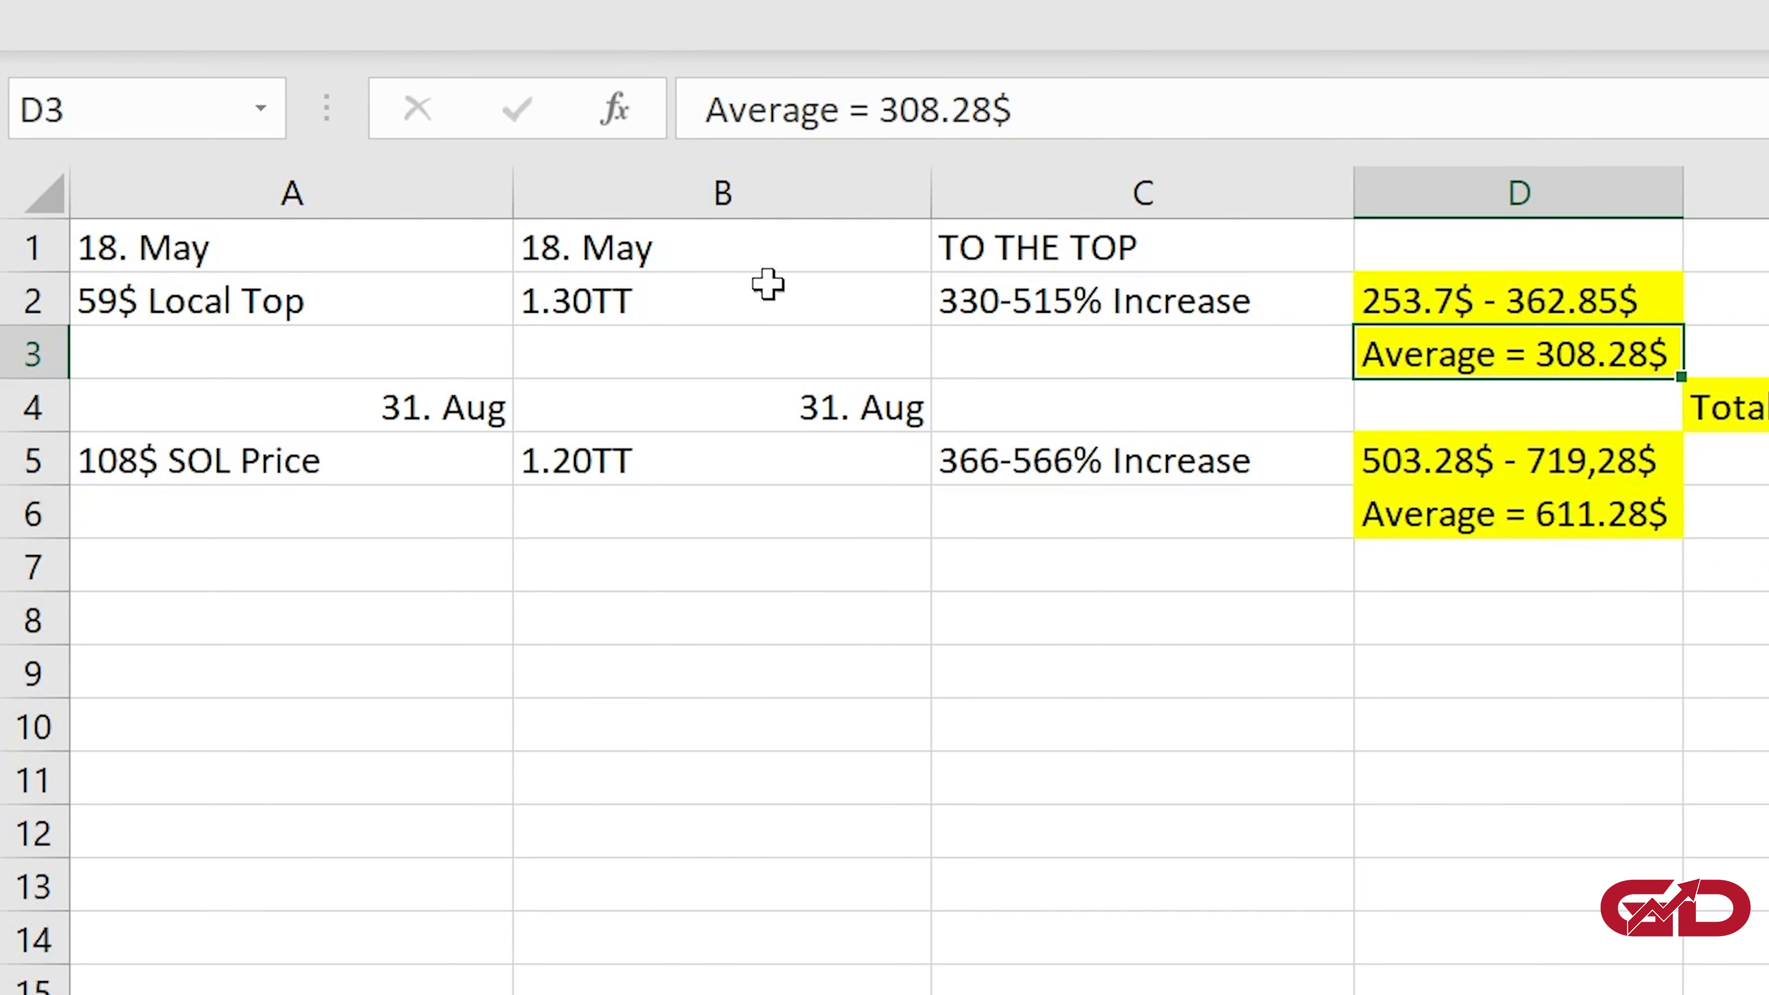